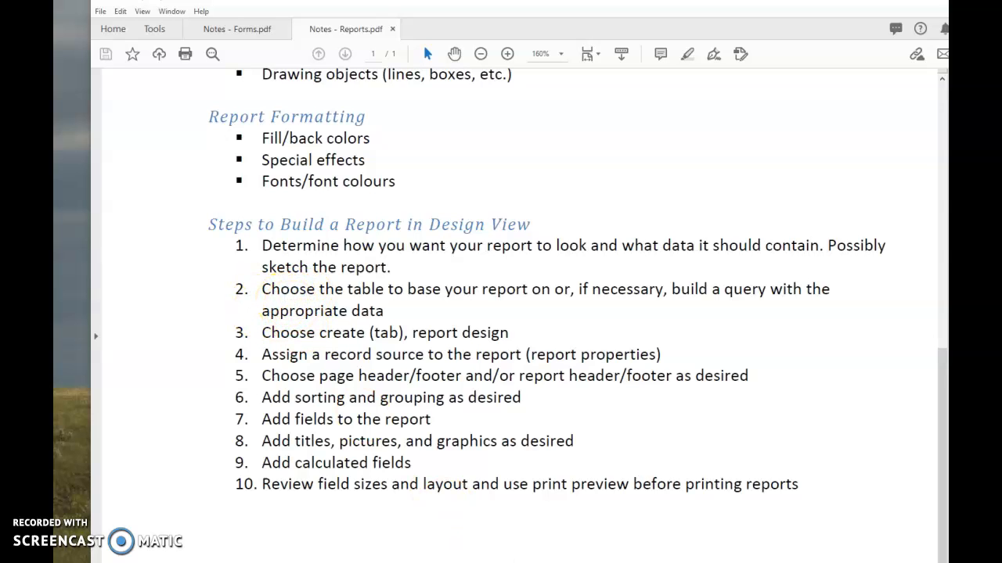
# Switch to the Access database, examine the records of the Products and Categories tables, and close both tables.
pyautogui.hotkey('alt', 'Tab')
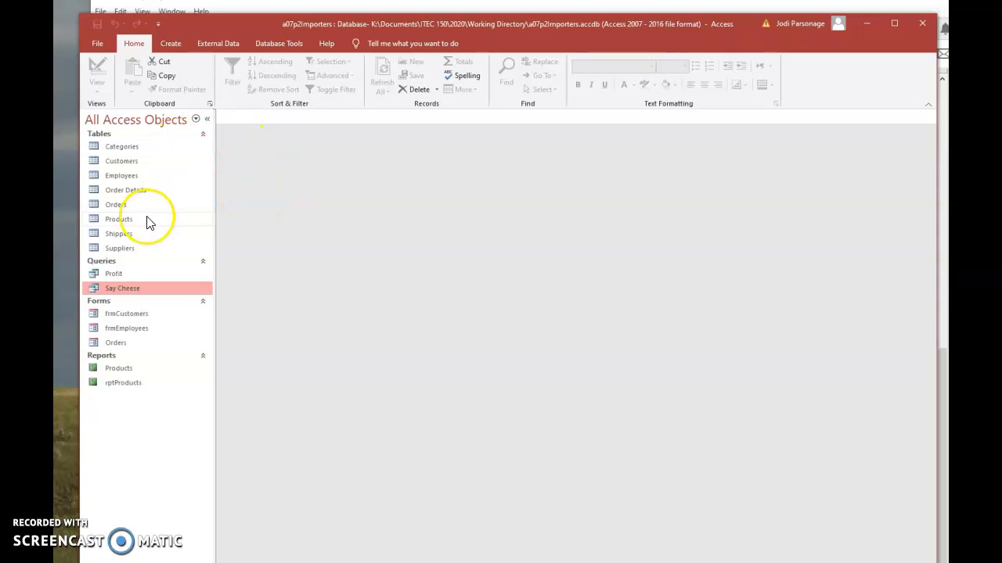
pyautogui.click(131, 222)
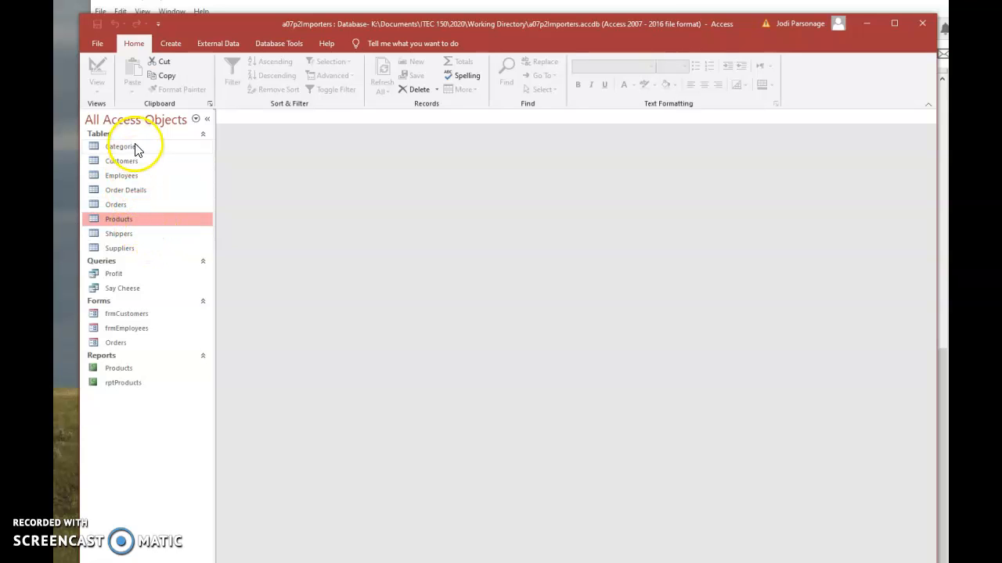
pyautogui.doubleClick(117, 219)
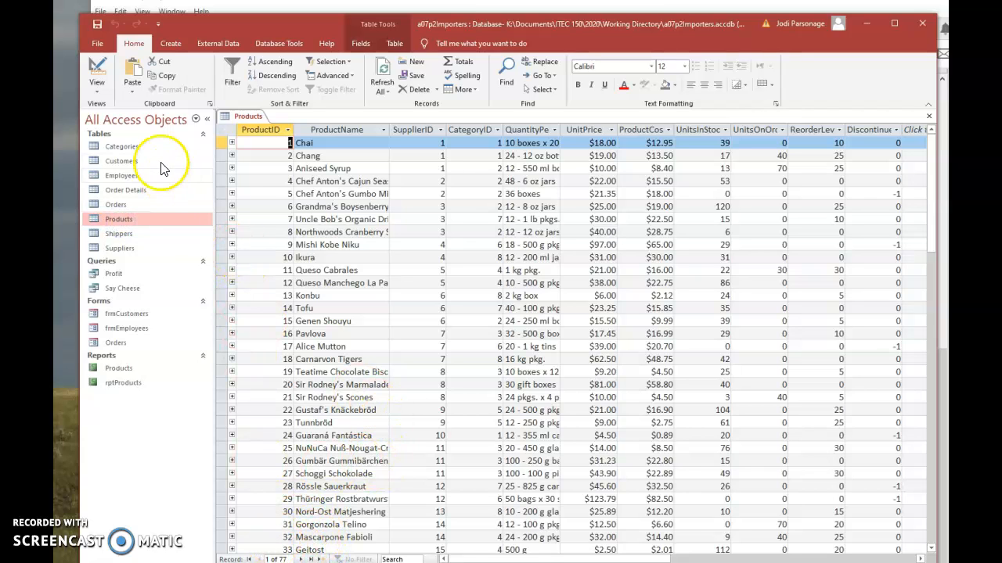
pyautogui.doubleClick(126, 148)
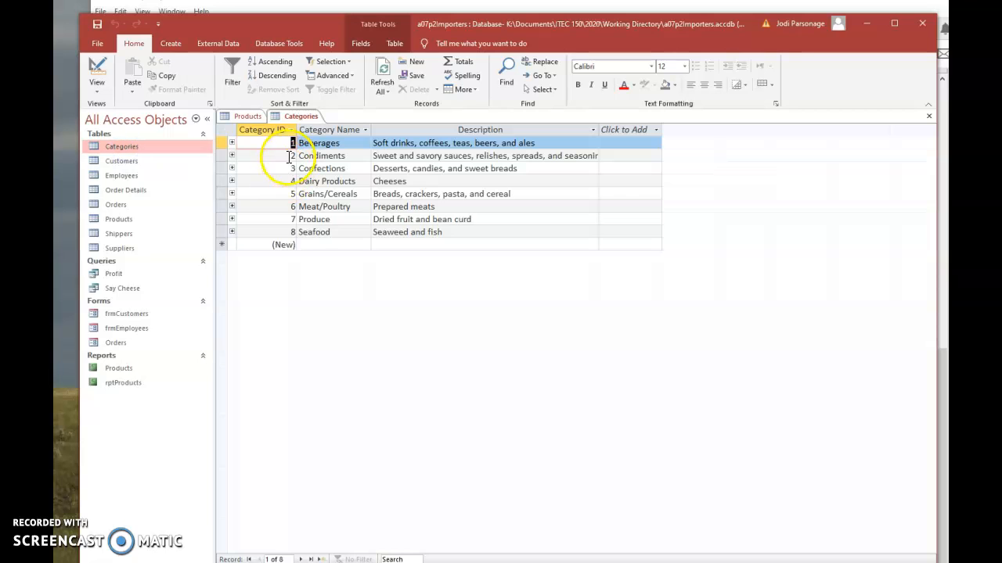
pyautogui.rightClick(311, 117)
pyautogui.click(336, 136)
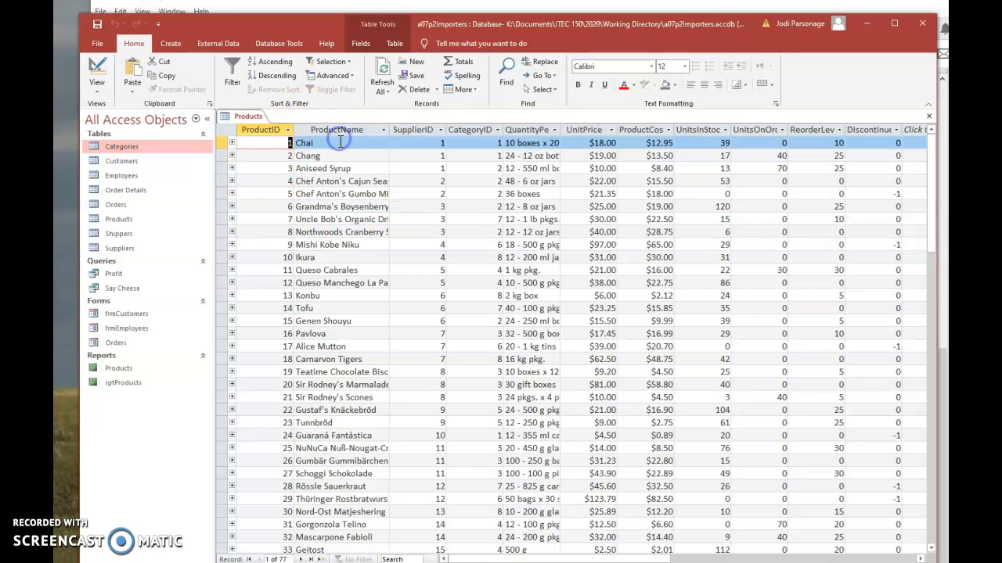
pyautogui.rightClick(233, 121)
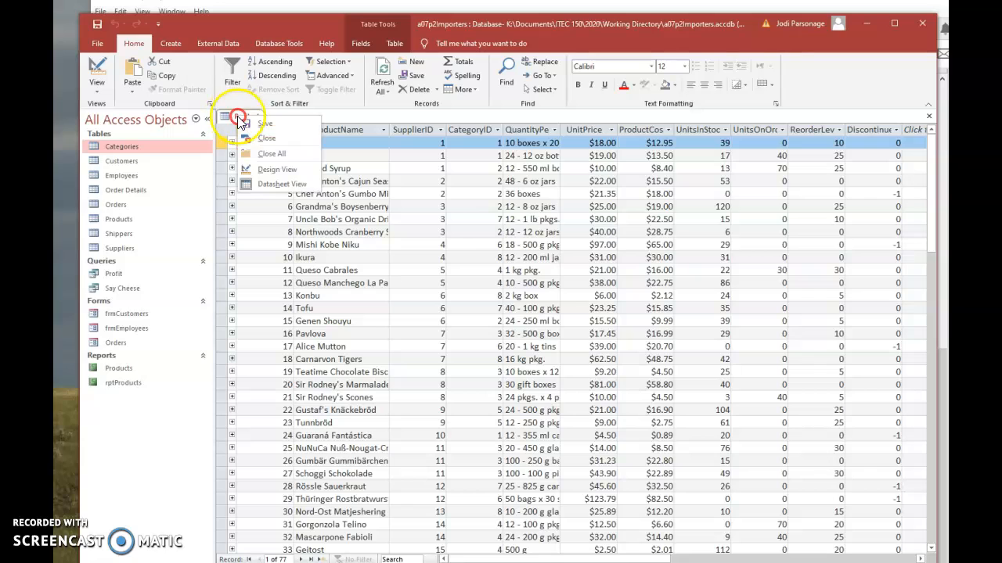
pyautogui.click(274, 146)
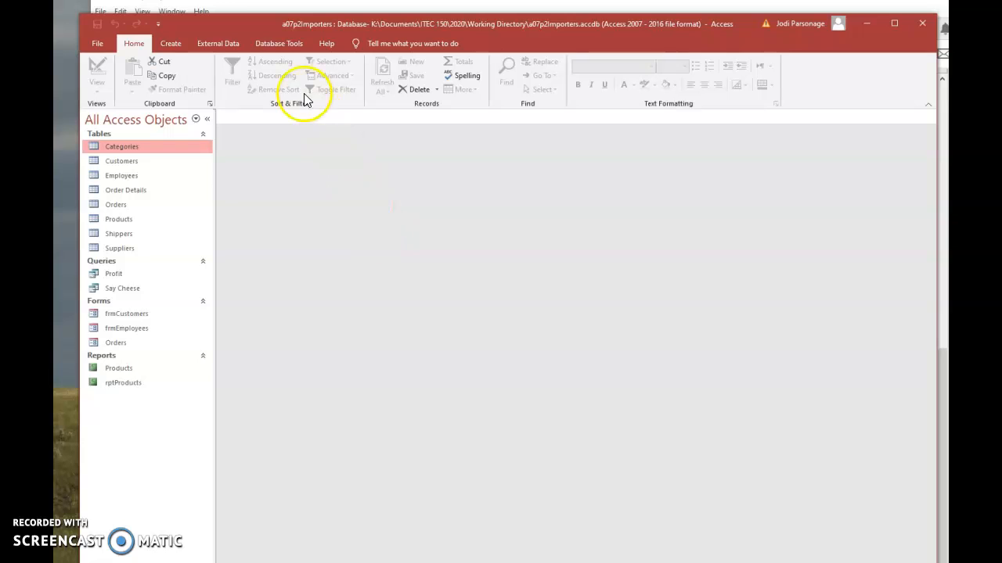
# Create a new blank report in Design view and widen its layout to about 21.3 cm.
pyautogui.click(174, 44)
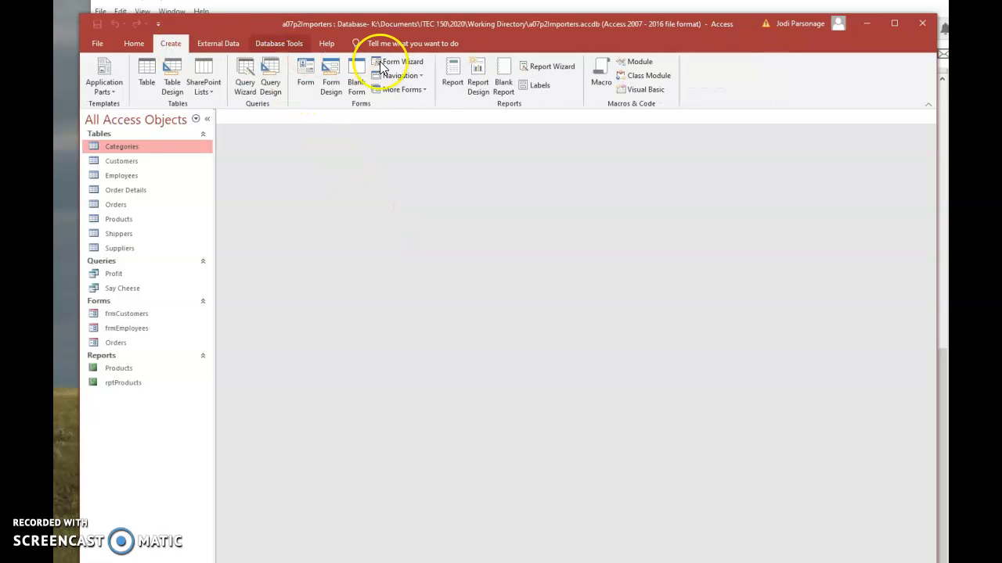
pyautogui.click(479, 88)
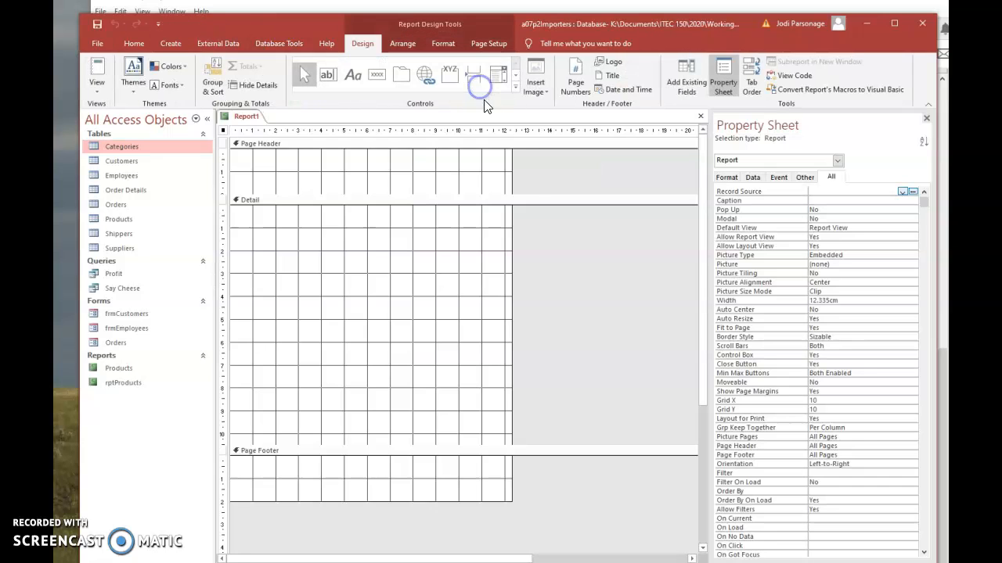
pyautogui.click(926, 118)
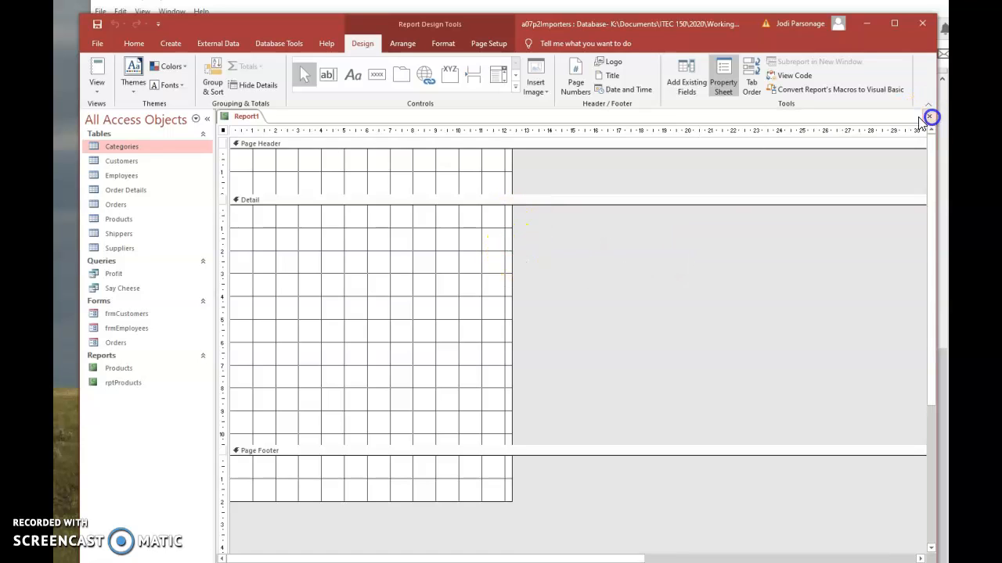
pyautogui.moveTo(512, 298); pyautogui.dragTo(717, 296)
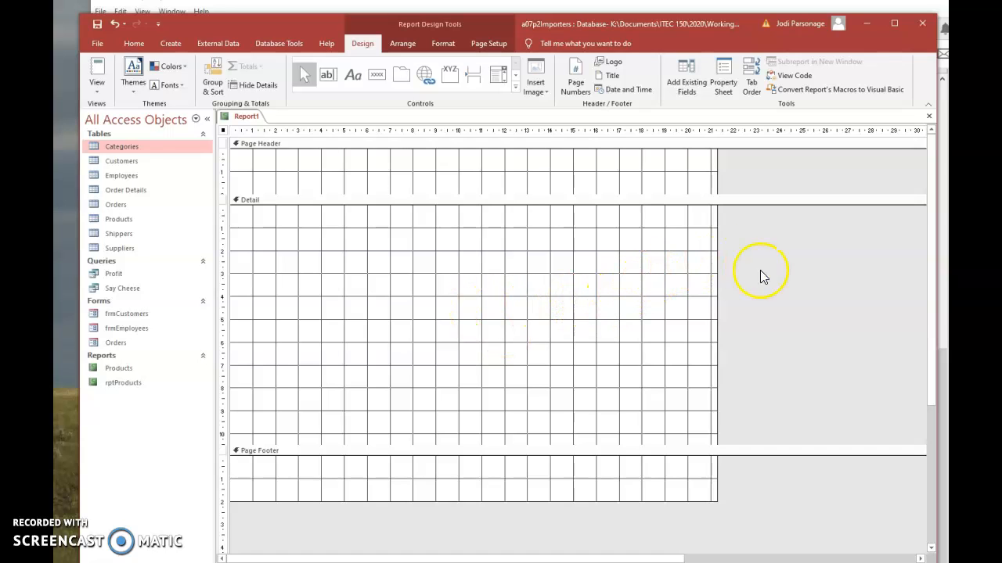
# Set the record source of the whole report to the Products table and close its properties.
pyautogui.click(723, 75)
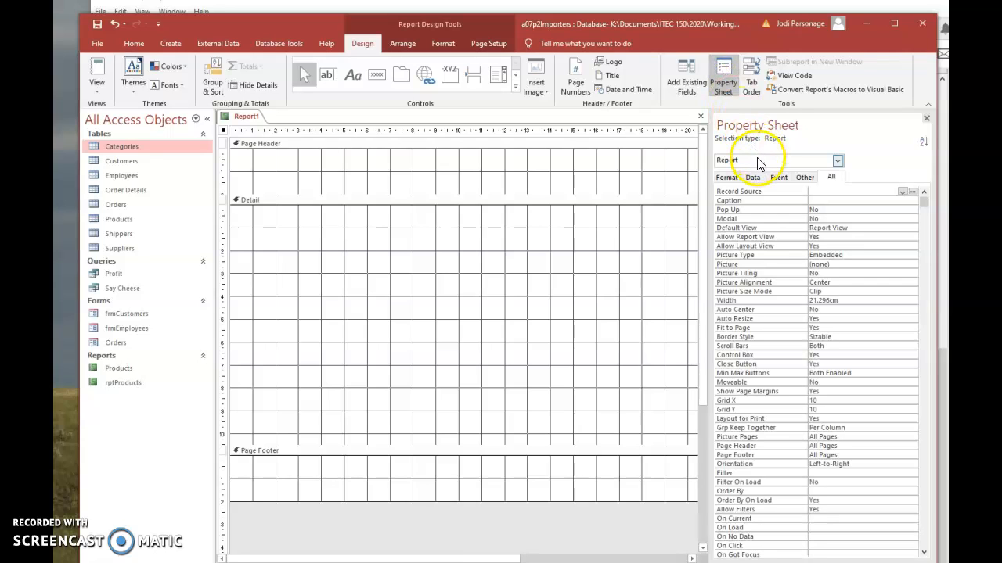
pyautogui.click(756, 159)
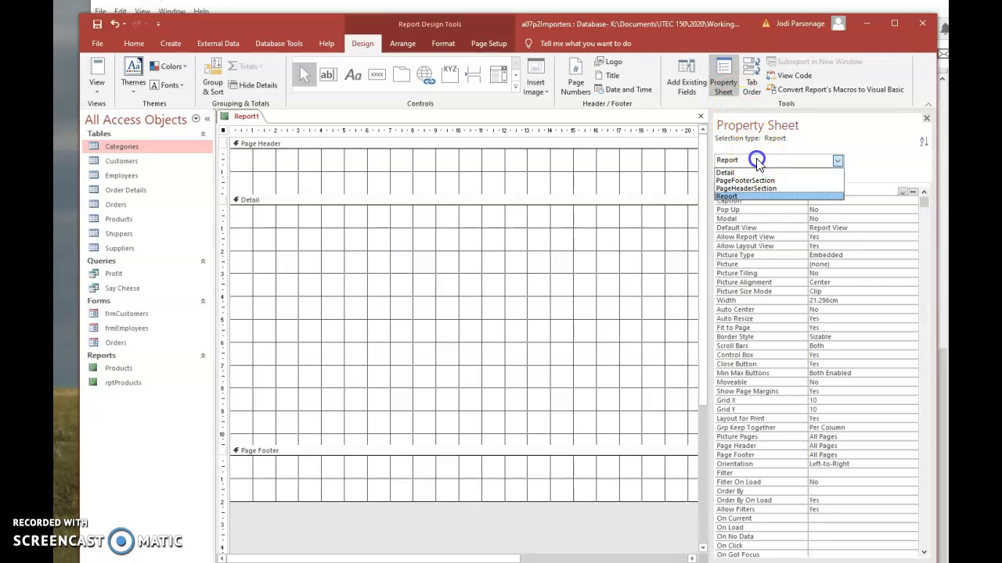
pyautogui.click(738, 201)
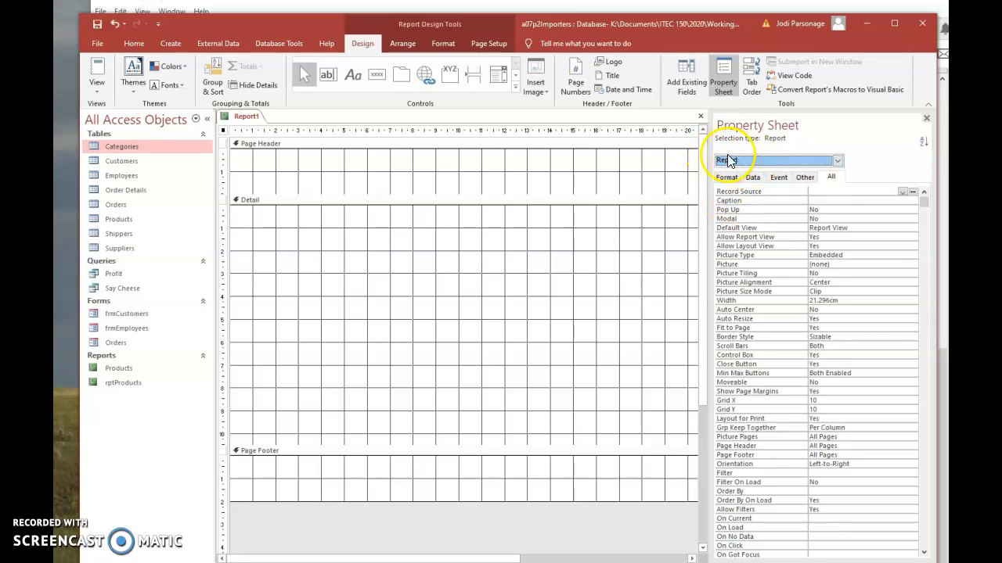
pyautogui.click(742, 165)
pyautogui.click(742, 166)
pyautogui.click(732, 196)
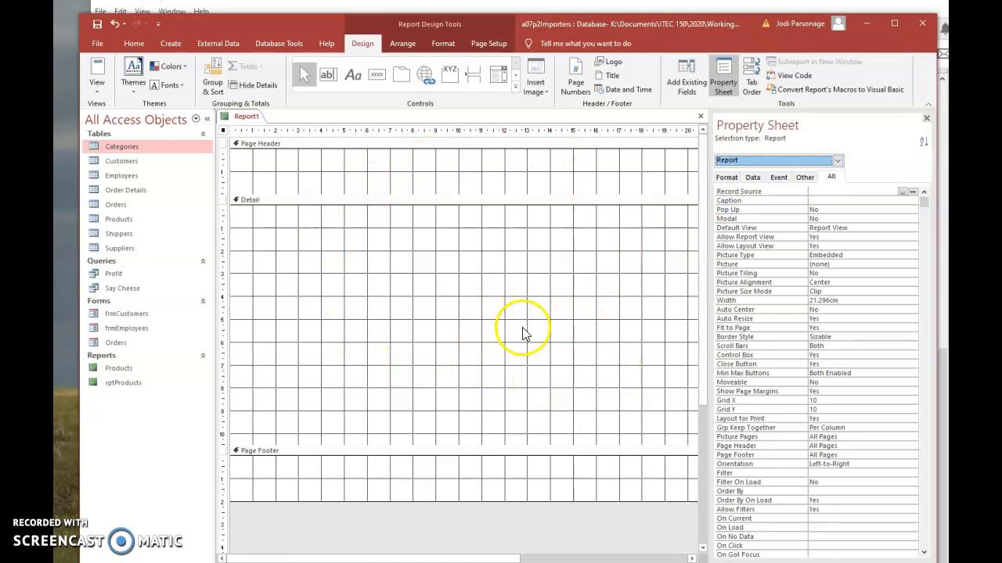
pyautogui.click(754, 179)
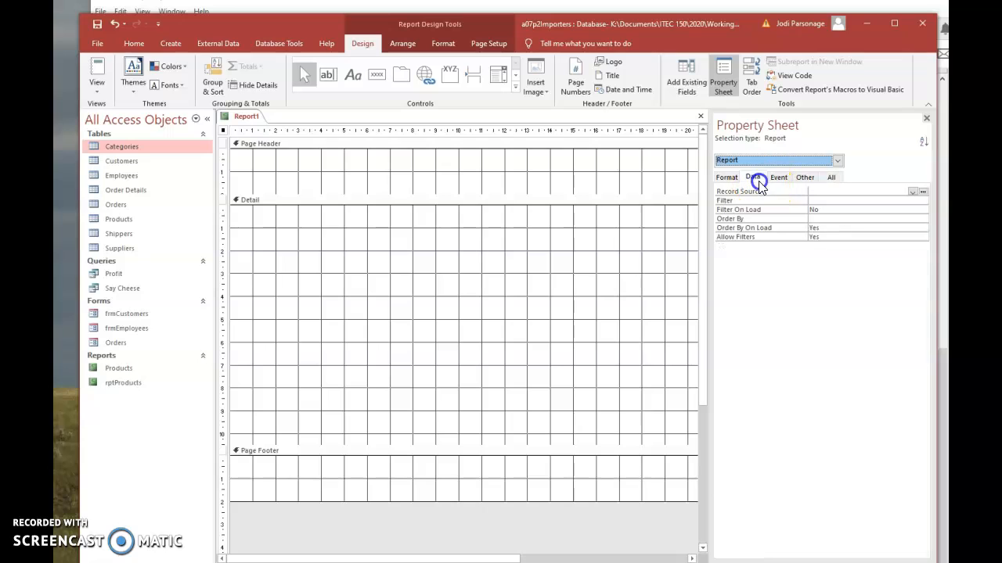
pyautogui.click(831, 177)
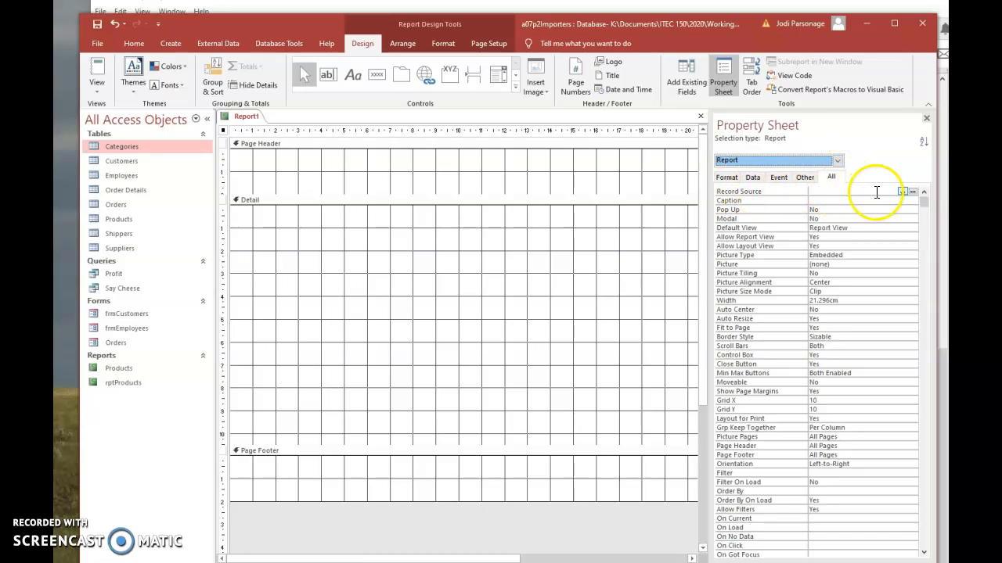
pyautogui.click(902, 192)
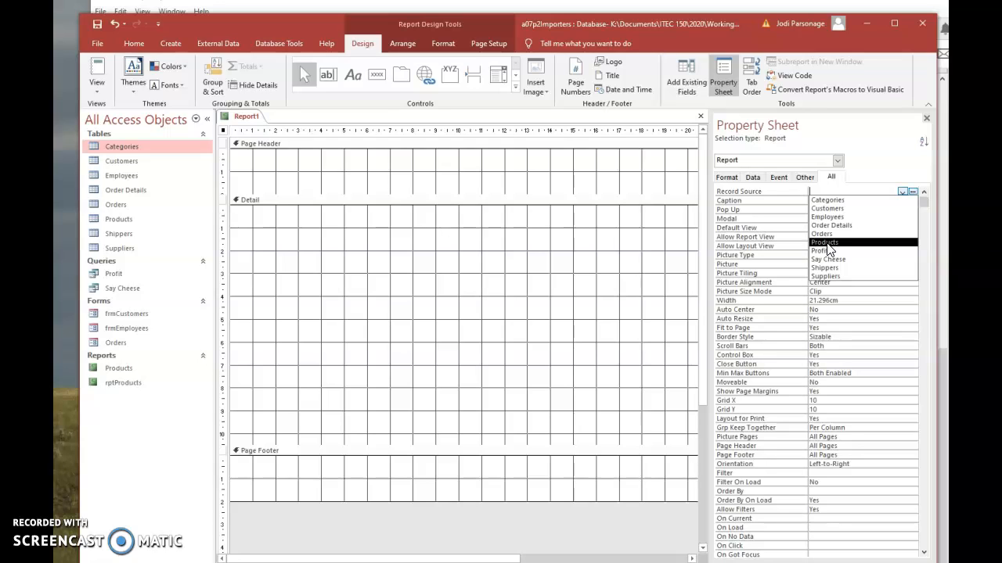
pyautogui.click(826, 243)
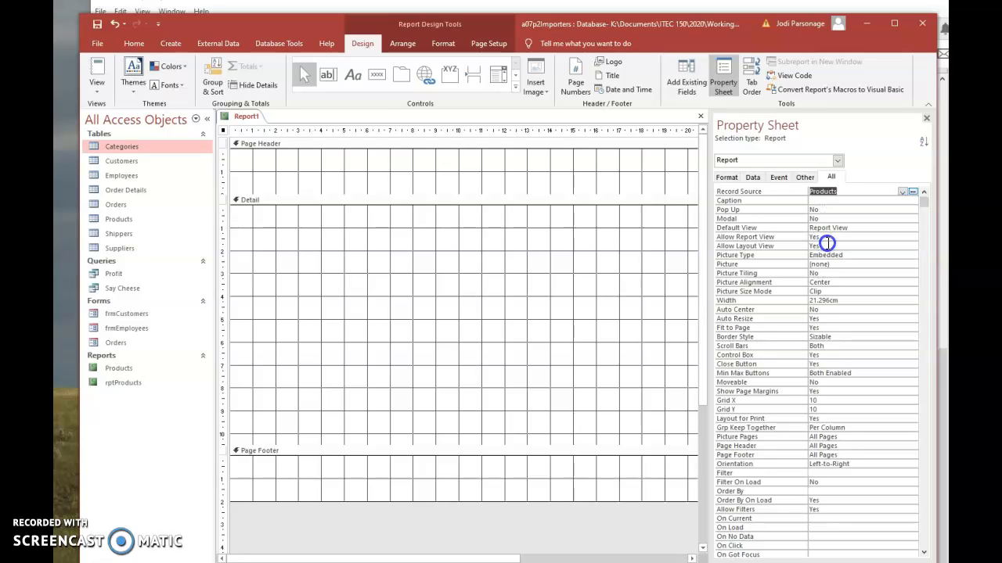
pyautogui.click(927, 118)
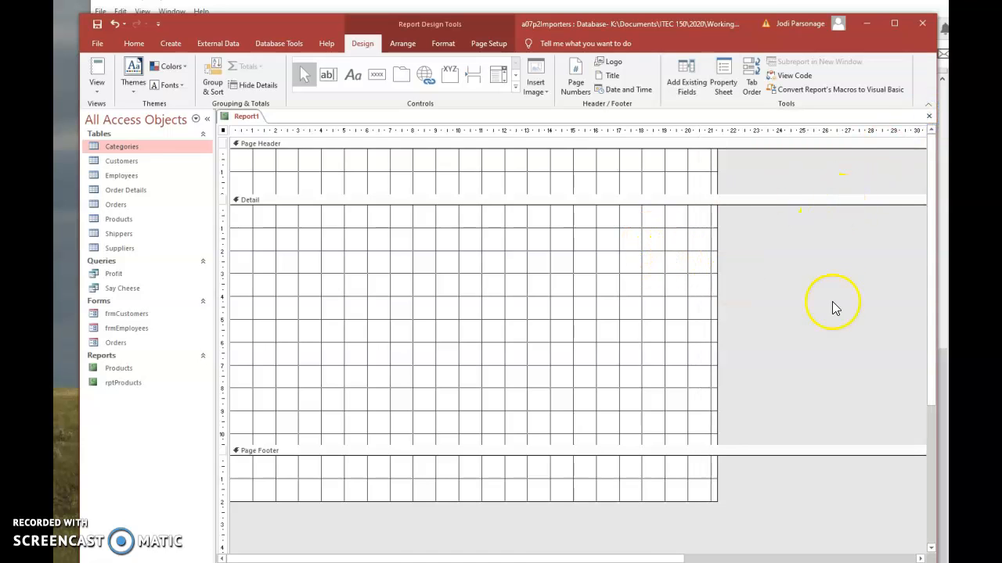
# Read steps 5 and 6 on headers, footers, sorting and grouping in Notes - Reports.pdf, and return to Access.
pyautogui.click(865, 28)
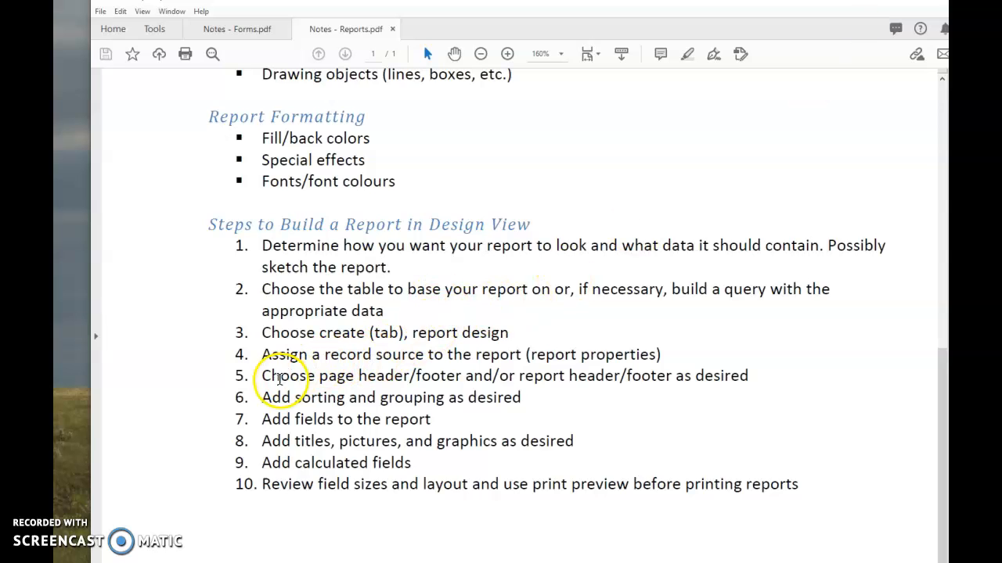
pyautogui.moveTo(262, 376); pyautogui.dragTo(520, 397)
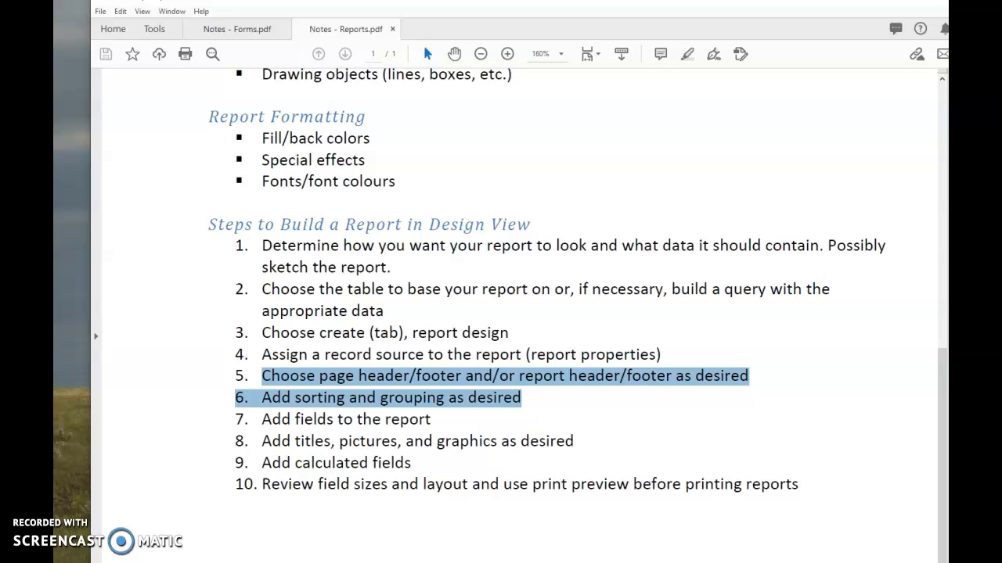
pyautogui.hotkey('alt', 'Tab')
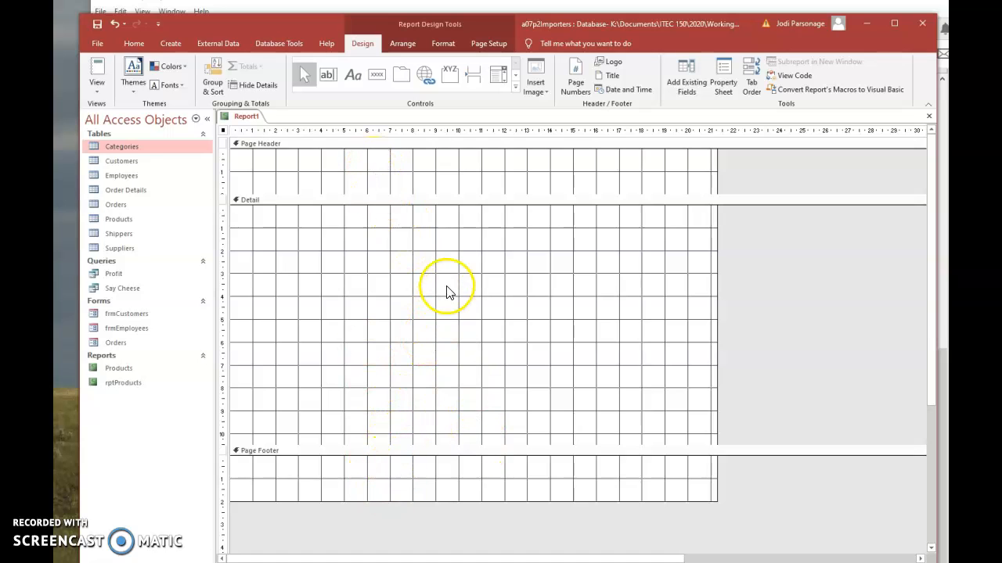
# Remove the report's page header and footer sections and add them back.
pyautogui.rightClick(477, 295)
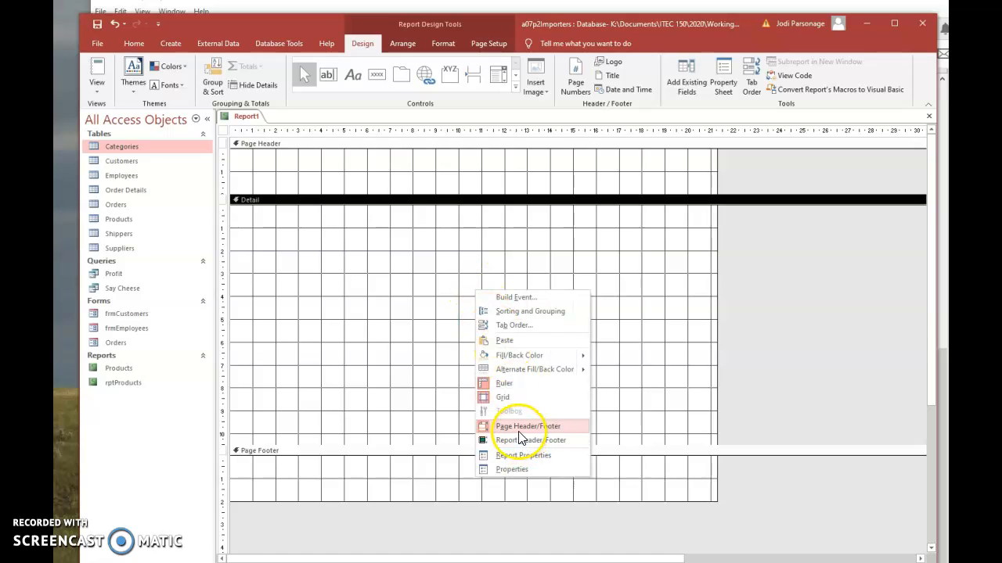
pyautogui.click(519, 430)
pyautogui.rightClick(488, 291)
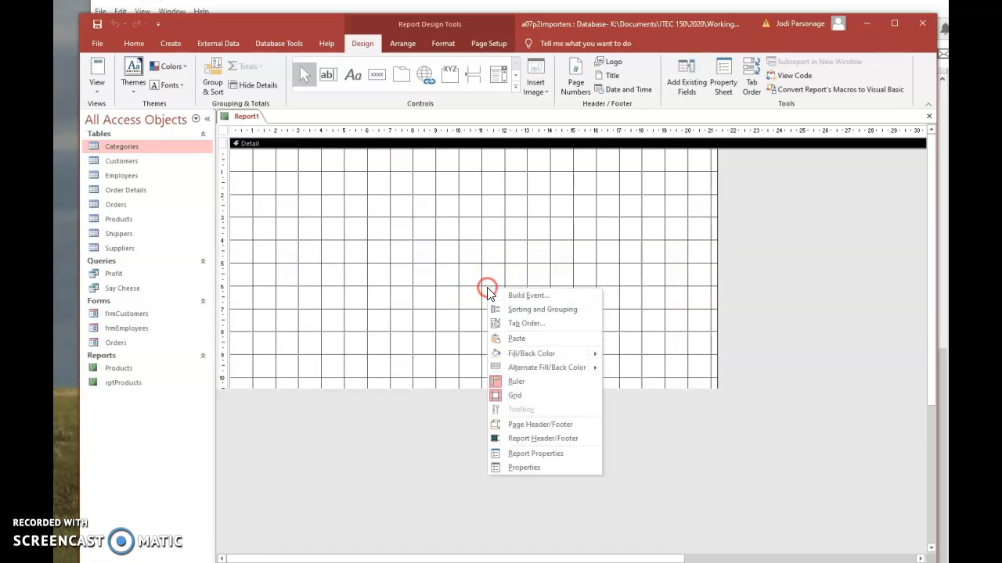
pyautogui.click(520, 427)
# Add report header and footer sections and shorten the Detail section to about 7.4 cm.
pyautogui.rightClick(454, 277)
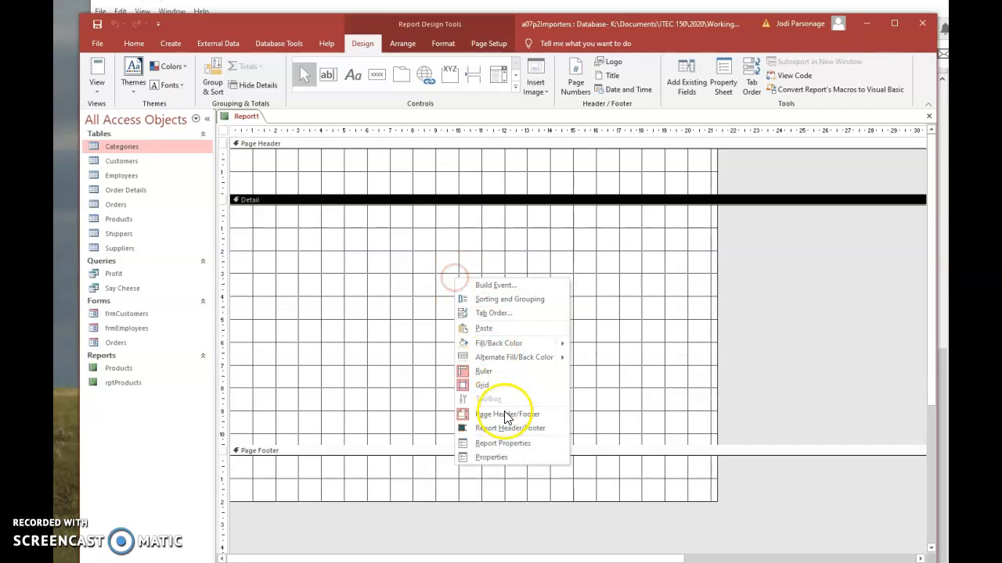
pyautogui.click(499, 428)
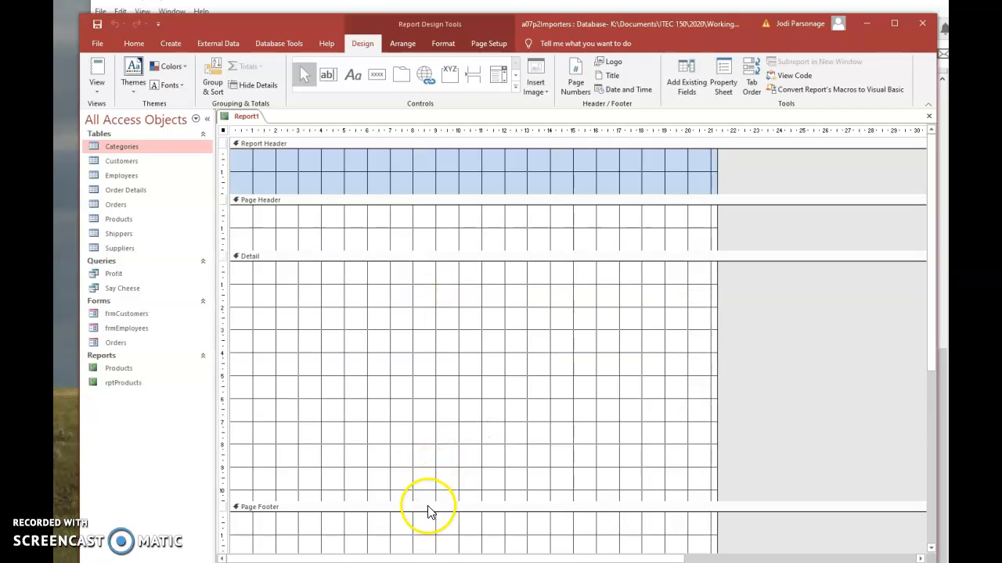
pyautogui.moveTo(429, 502); pyautogui.dragTo(436, 428)
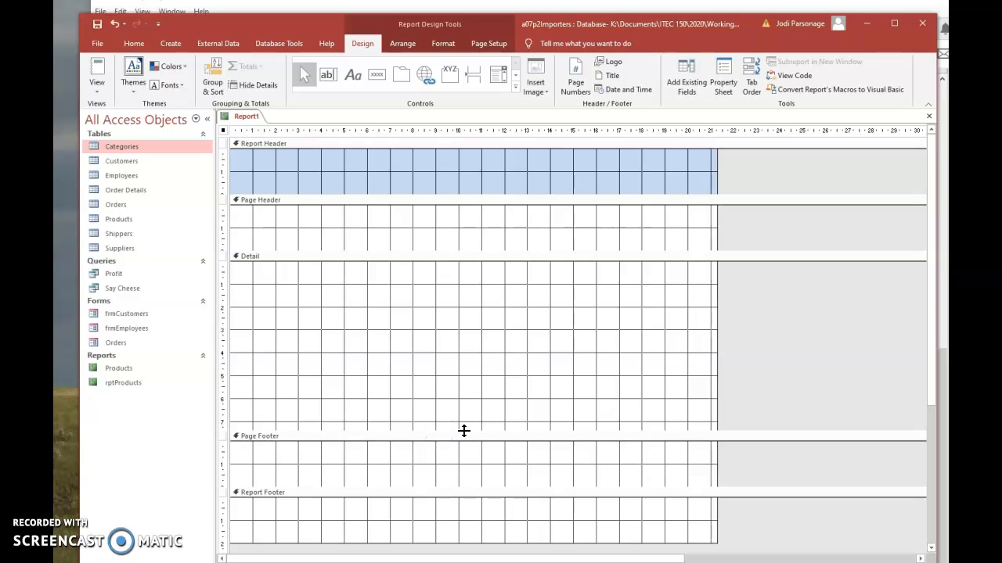
# Shorten the page header, report header and page footer sections to about 1.7 cm each.
pyautogui.moveTo(501, 251); pyautogui.dragTo(502, 244)
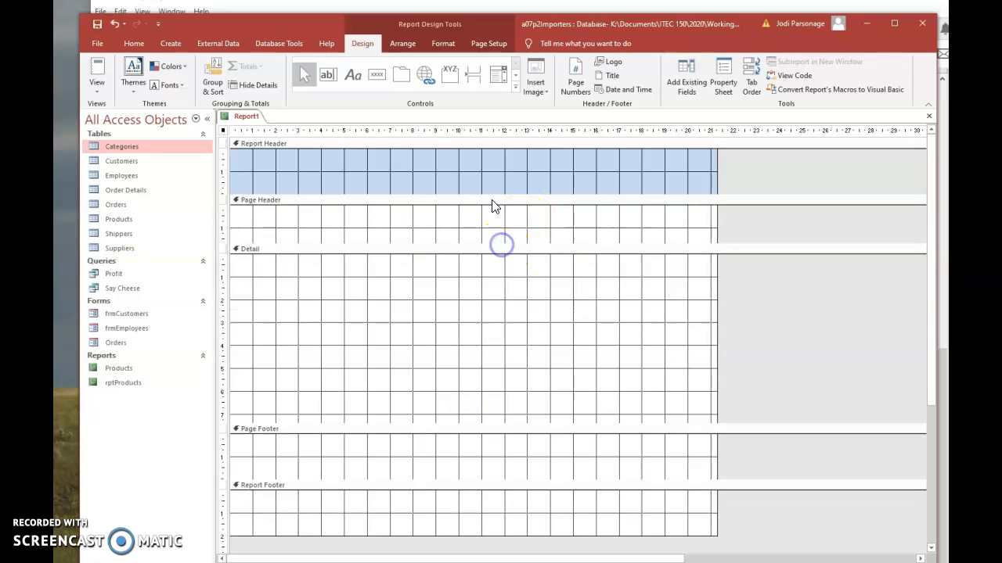
pyautogui.click(379, 193)
pyautogui.moveTo(379, 193); pyautogui.dragTo(379, 185)
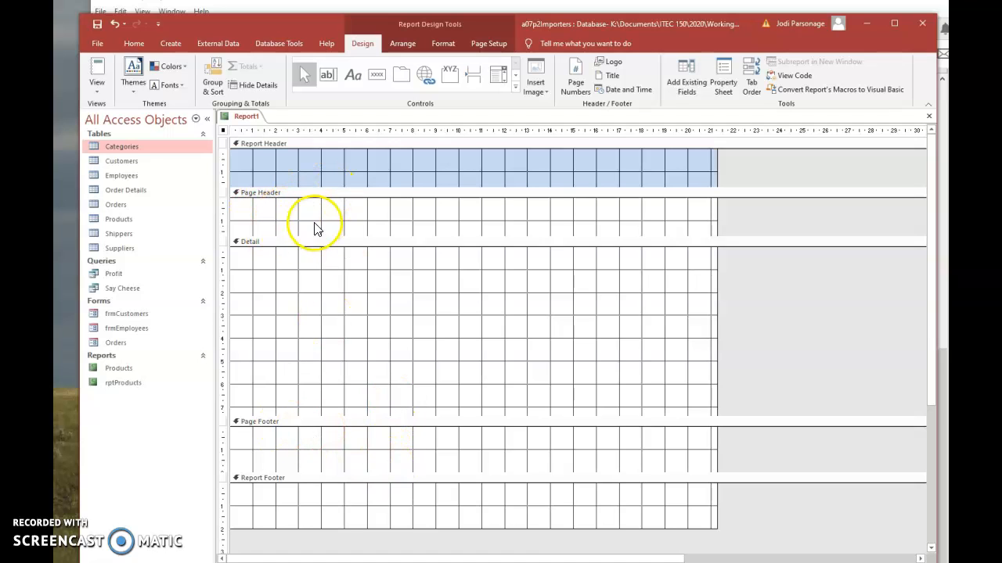
pyautogui.moveTo(318, 474); pyautogui.dragTo(319, 423)
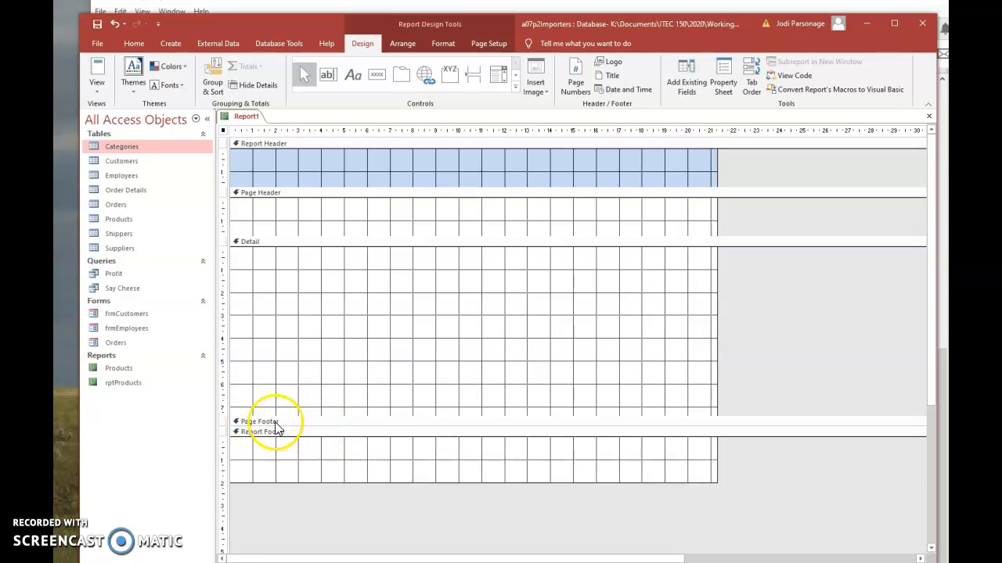
pyautogui.moveTo(301, 428); pyautogui.dragTo(297, 465)
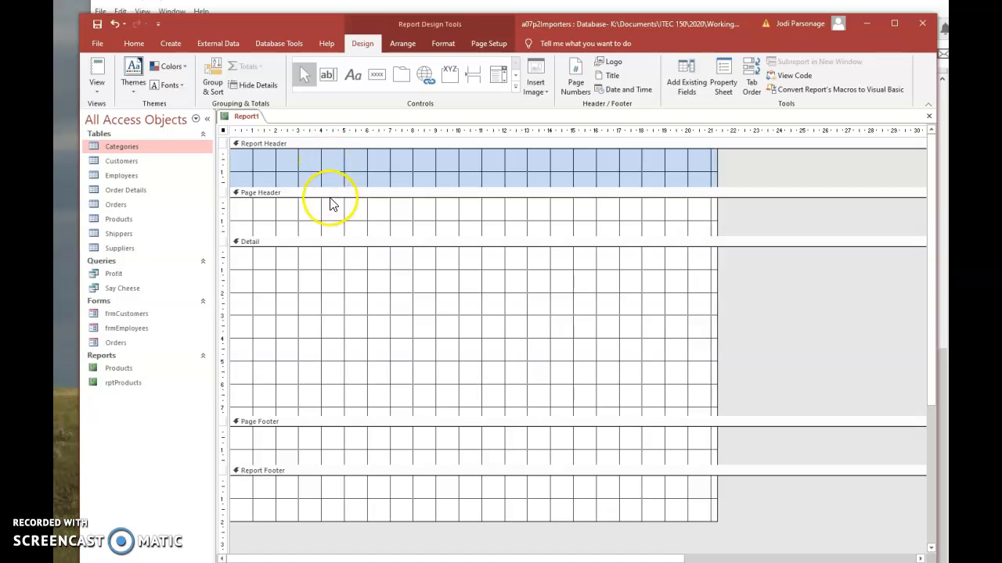
# Open the report's sorting and grouping settings and group the records by CategoryID.
pyautogui.rightClick(493, 325)
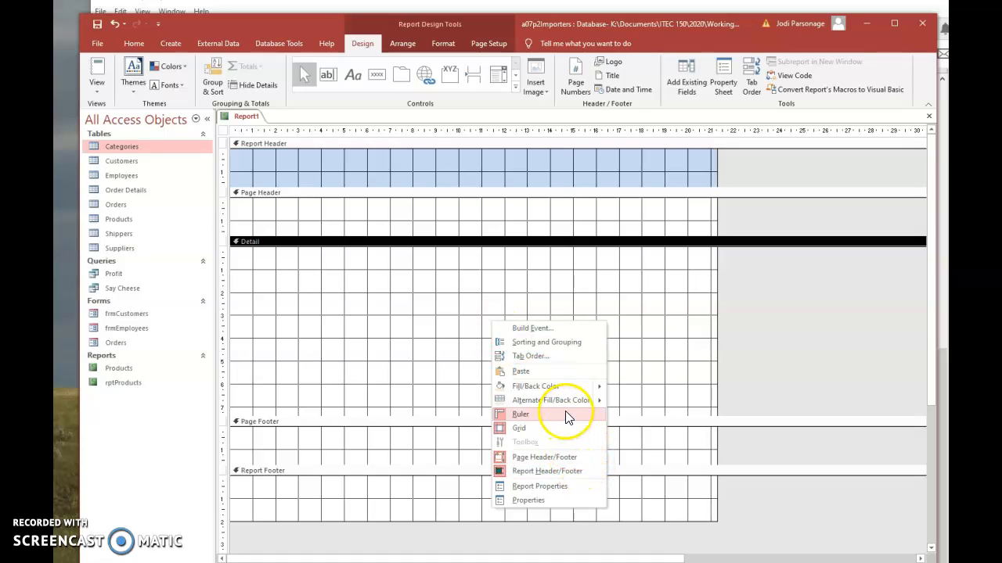
pyautogui.click(539, 342)
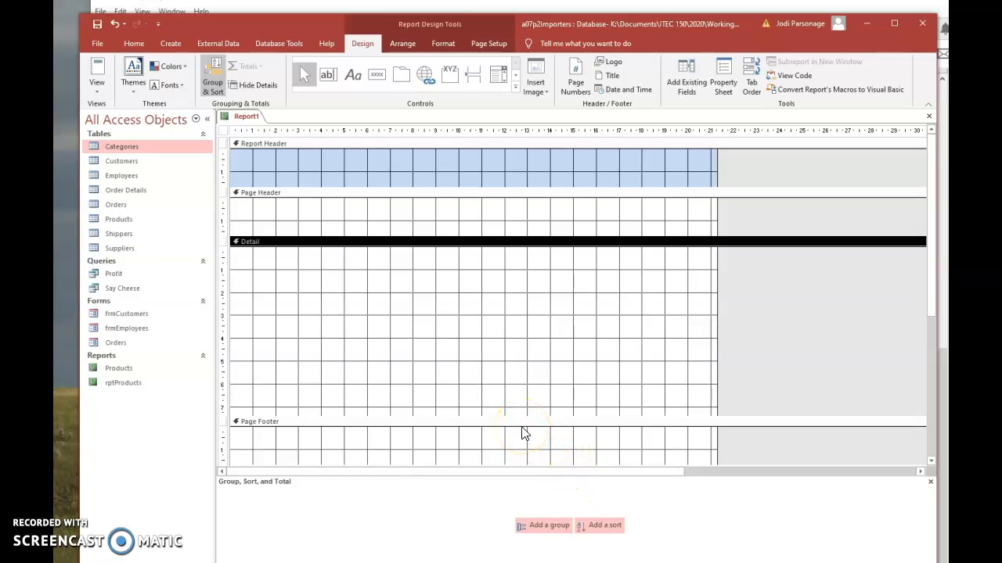
pyautogui.rightClick(525, 341)
pyautogui.click(468, 493)
pyautogui.click(545, 528)
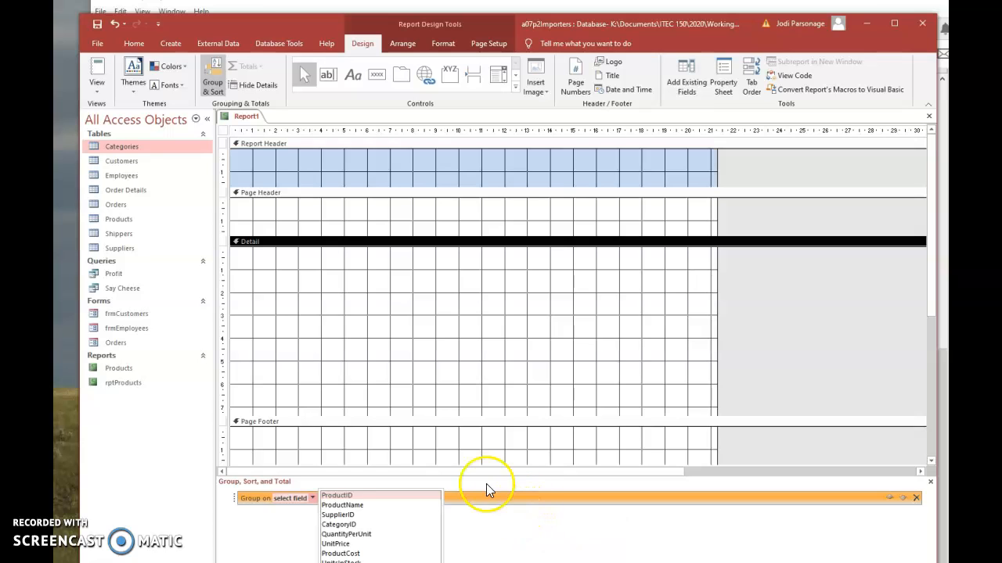
pyautogui.click(350, 526)
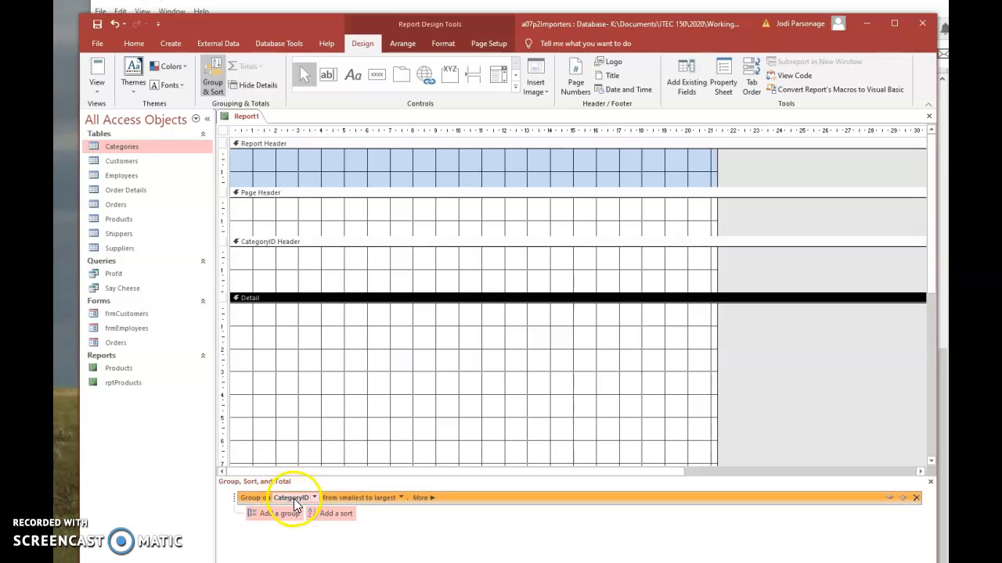
# Give the CategoryID group a footer section, close the grouping settings, and shorten the Detail section to about 5.7 cm.
pyautogui.click(423, 499)
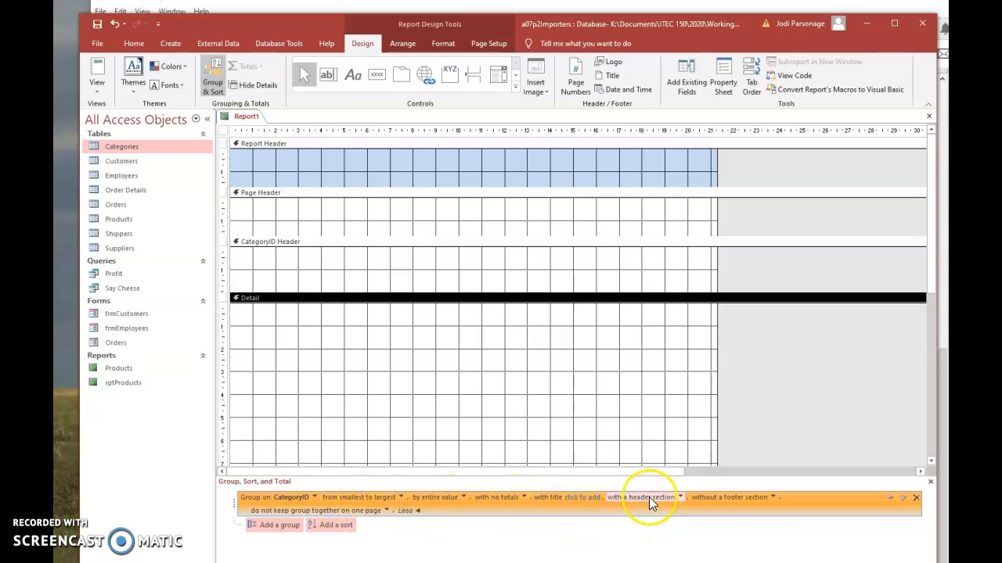
pyautogui.click(773, 497)
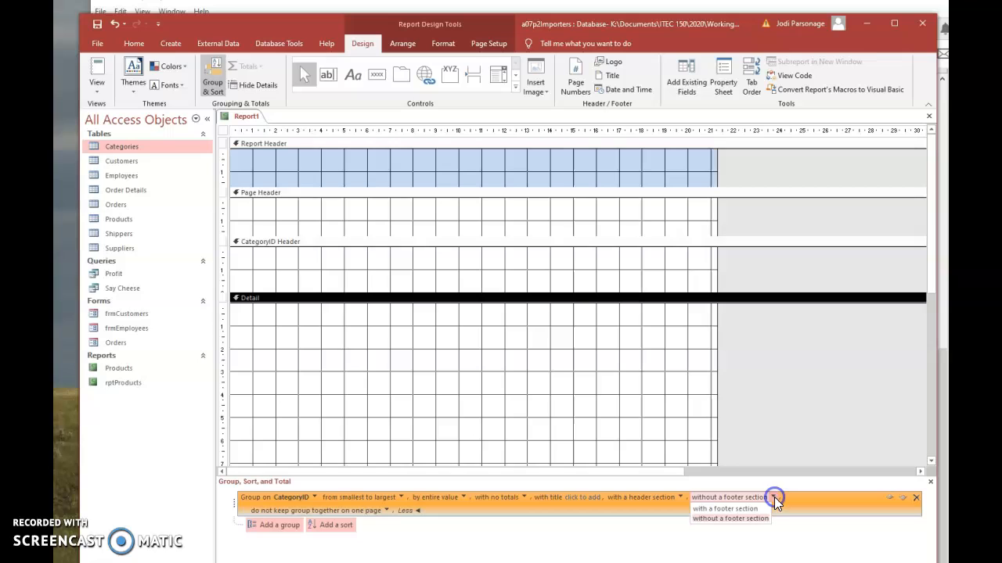
pyautogui.click(720, 509)
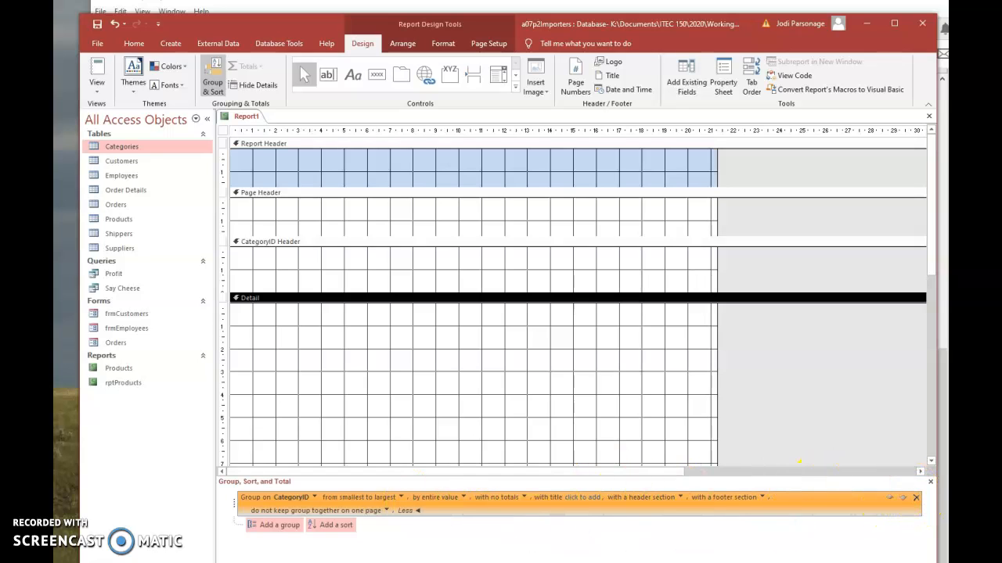
pyautogui.click(931, 481)
pyautogui.moveTo(570, 473); pyautogui.dragTo(569, 436)
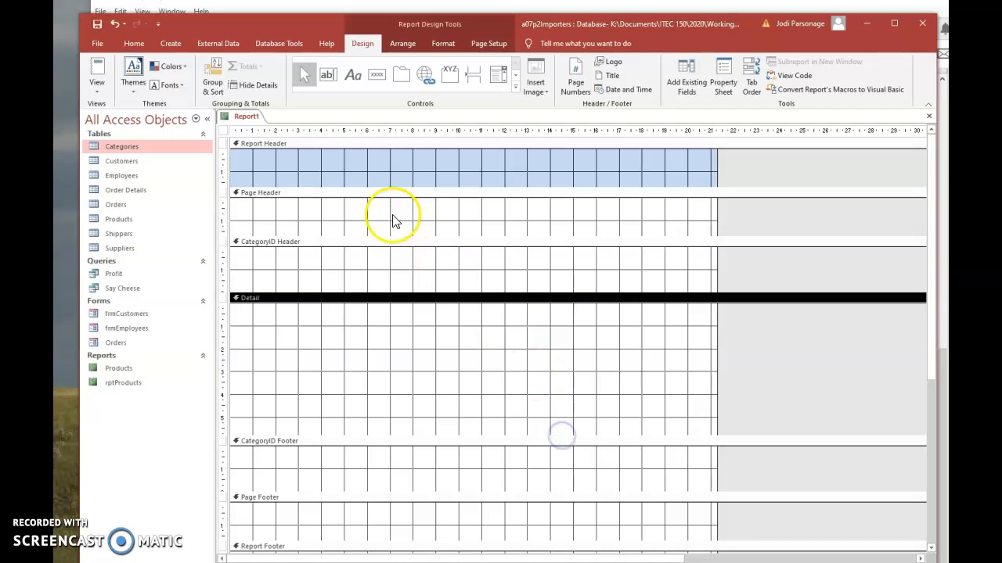
# Review the report's sections in order, from the report, page and CategoryID headers down to the matching footers.
pyautogui.click(289, 168)
pyautogui.click(284, 205)
pyautogui.click(295, 262)
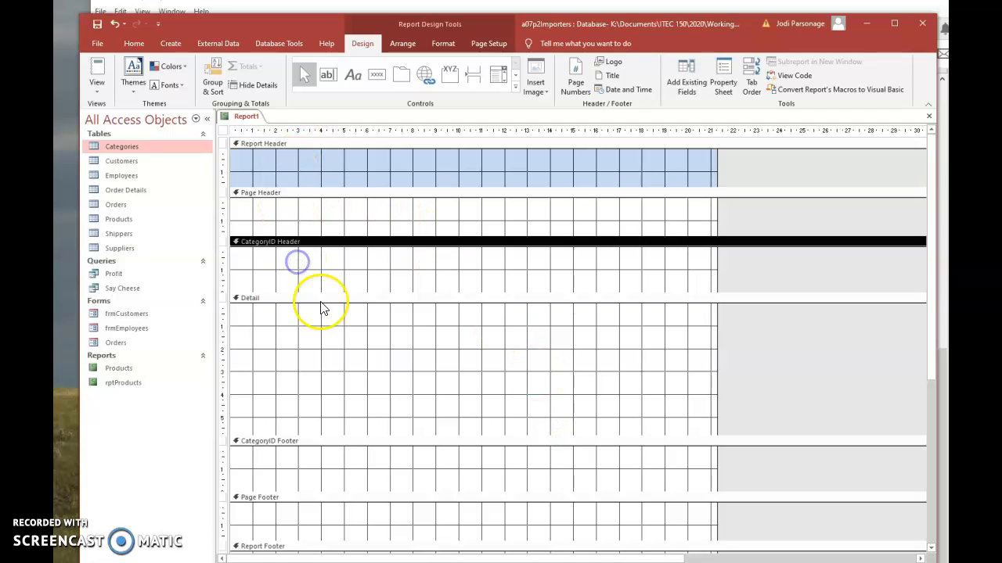
pyautogui.scroll(-3, 347, 409)
pyautogui.click(349, 403)
pyautogui.click(350, 448)
pyautogui.click(352, 489)
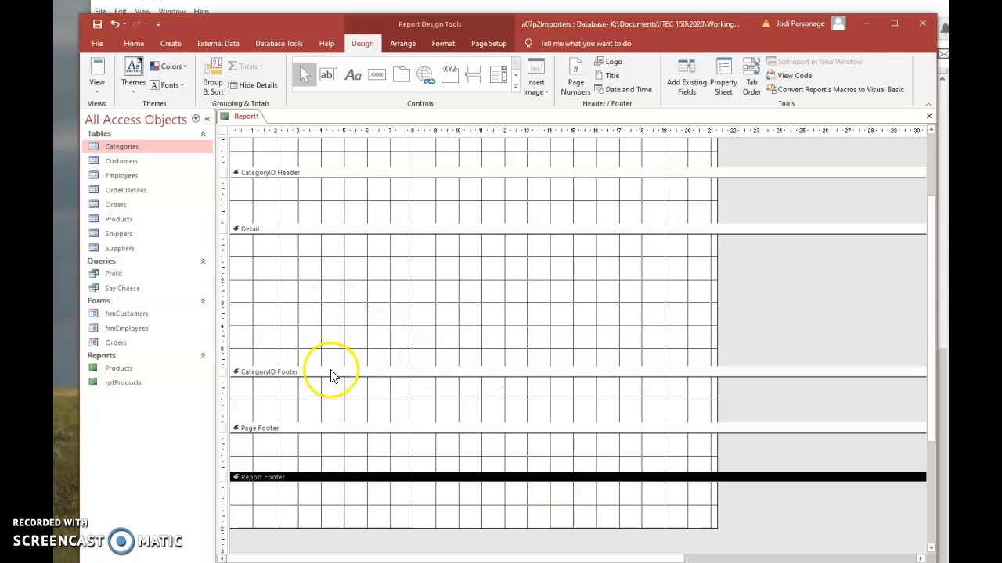
# Add all available fields except CategoryID, from ProductID through Discontinued, to the Detail section together.
pyautogui.click(685, 72)
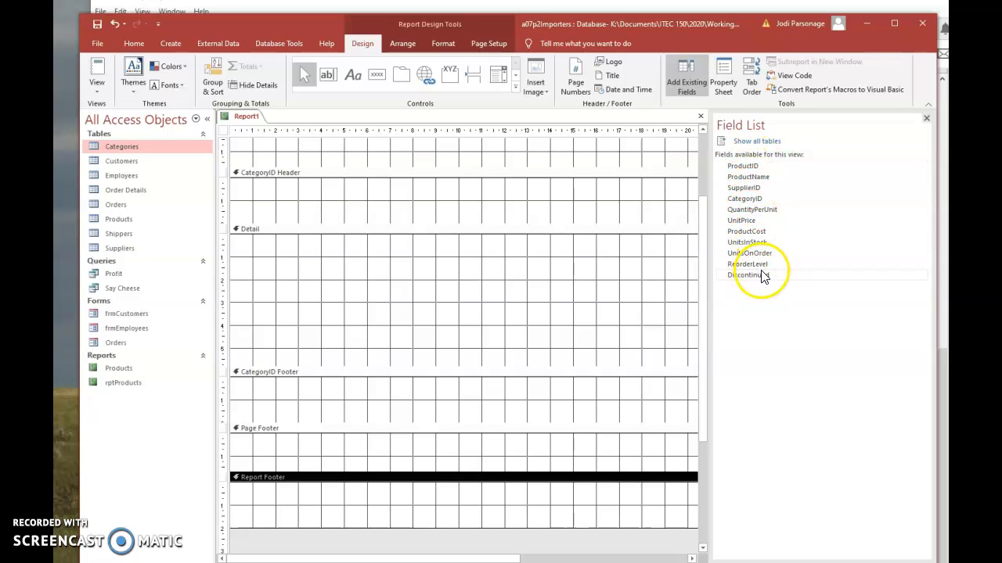
pyautogui.click(746, 169)
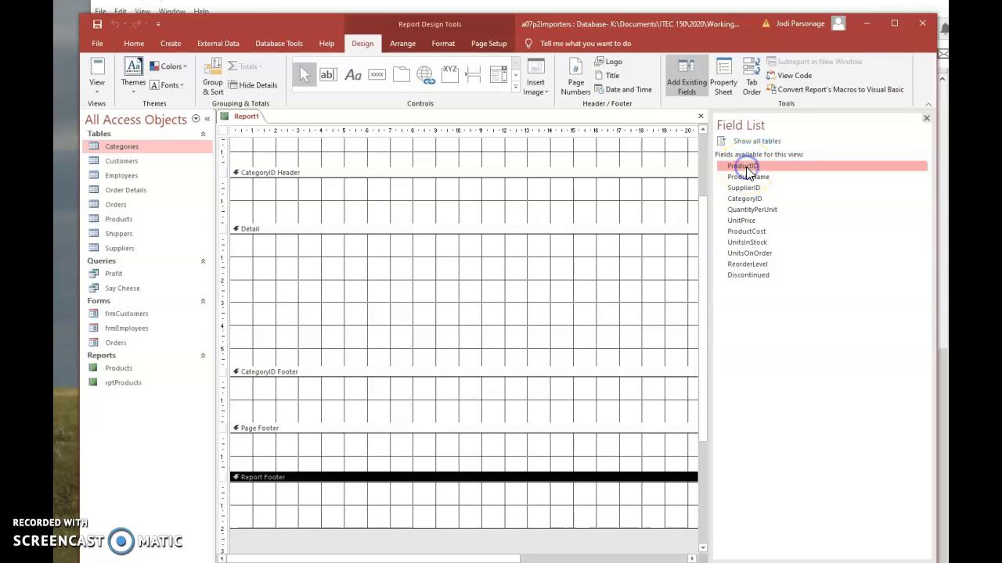
pyautogui.keyDown('ctrl'); pyautogui.click(747, 177); pyautogui.keyUp('ctrl')
pyautogui.keyDown('ctrl'); pyautogui.click(747, 188); pyautogui.keyUp('ctrl')
pyautogui.keyDown('ctrl'); pyautogui.click(765, 209); pyautogui.keyUp('ctrl')
pyautogui.keyDown('ctrl'); pyautogui.click(743, 222); pyautogui.keyUp('ctrl')
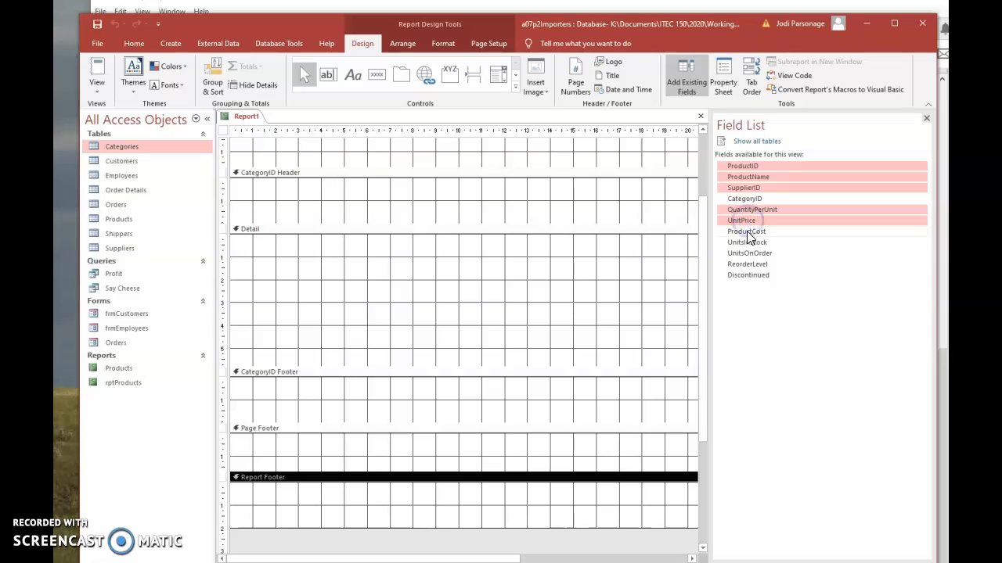
pyautogui.keyDown('ctrl'); pyautogui.click(747, 232); pyautogui.keyUp('ctrl')
pyautogui.keyDown('ctrl'); pyautogui.click(747, 242); pyautogui.keyUp('ctrl')
pyautogui.keyDown('ctrl'); pyautogui.click(747, 253); pyautogui.keyUp('ctrl')
pyautogui.keyDown('ctrl'); pyautogui.click(746, 264); pyautogui.keyUp('ctrl')
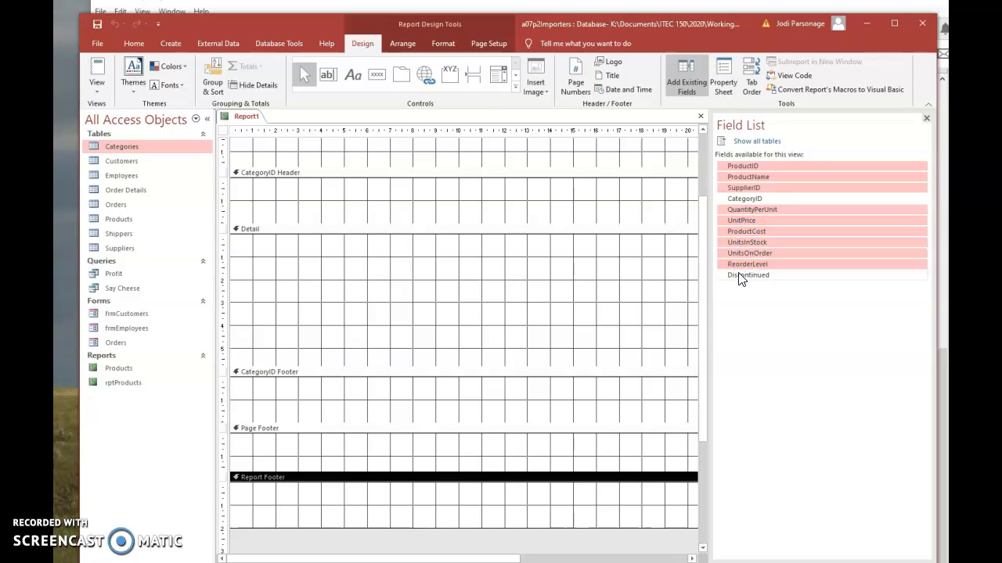
pyautogui.keyDown('ctrl'); pyautogui.click(741, 276); pyautogui.keyUp('ctrl')
pyautogui.moveTo(721, 166); pyautogui.dragTo(722, 179)
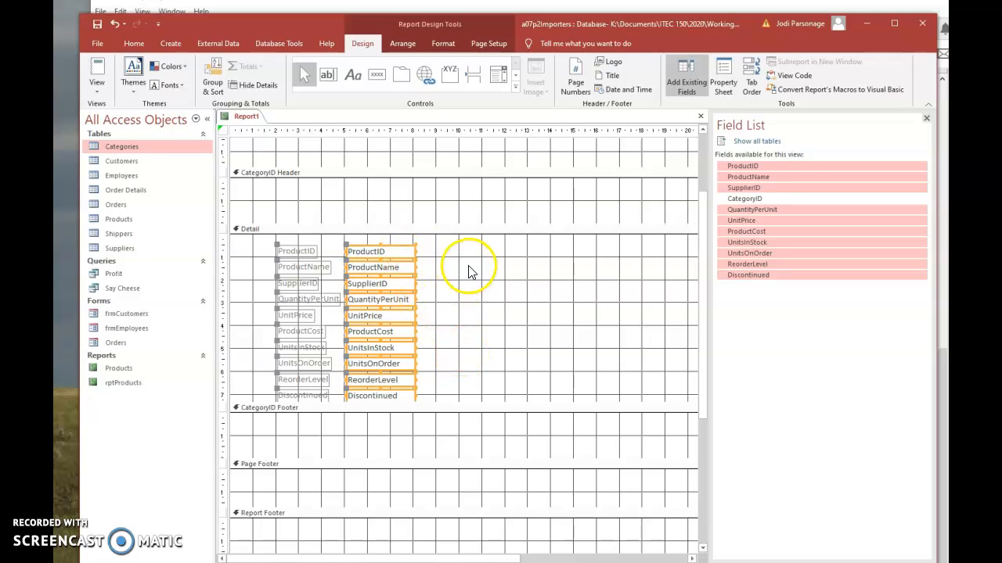
# Place the CategoryID field in the CategoryID Header section, about 4 cm from the report's left edge.
pyautogui.moveTo(744, 205); pyautogui.dragTo(475, 211)
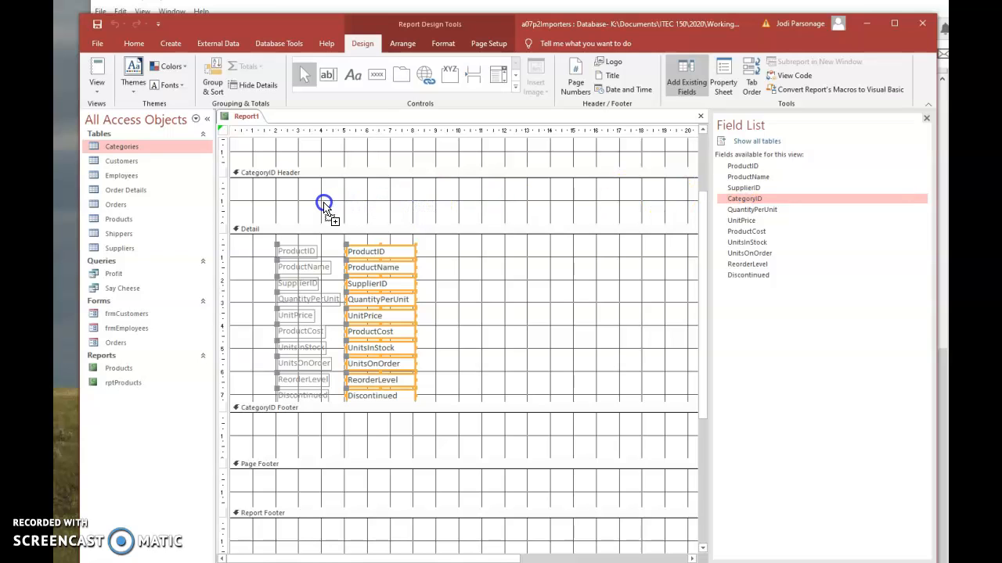
pyautogui.moveTo(326, 205); pyautogui.dragTo(326, 205)
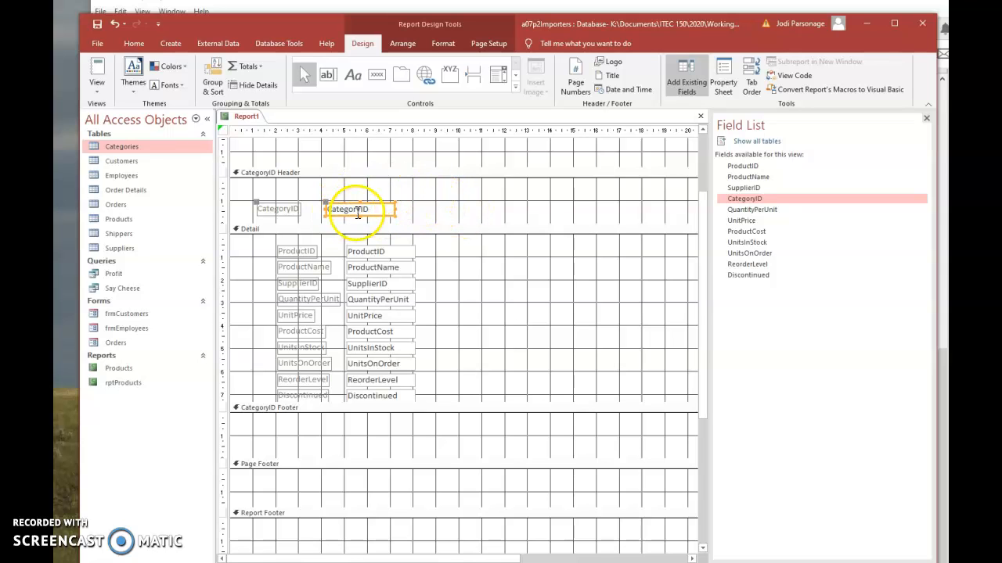
# View the records in the Categories table, return to Report1, and look over its header, detail and footer sections.
pyautogui.doubleClick(122, 148)
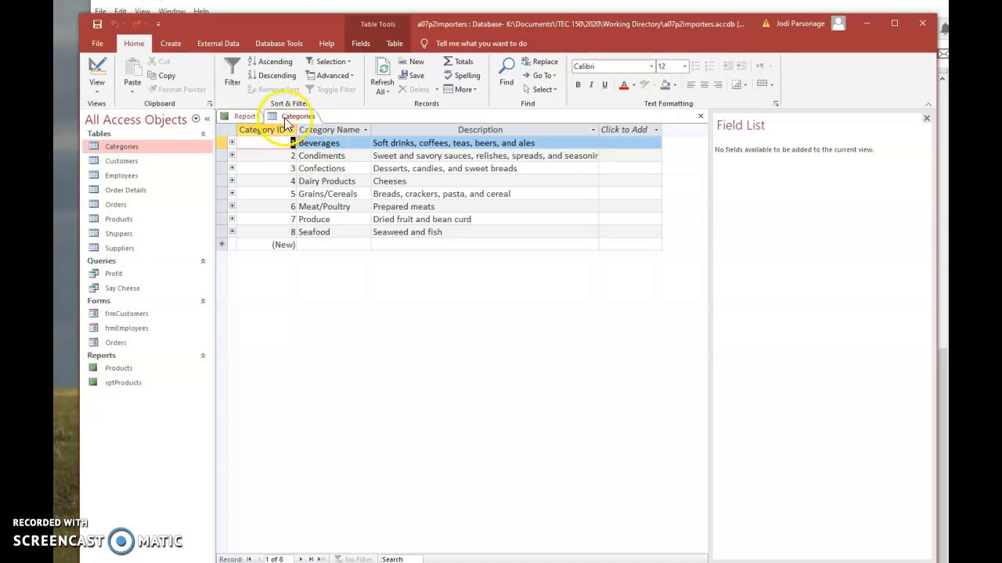
pyautogui.click(235, 118)
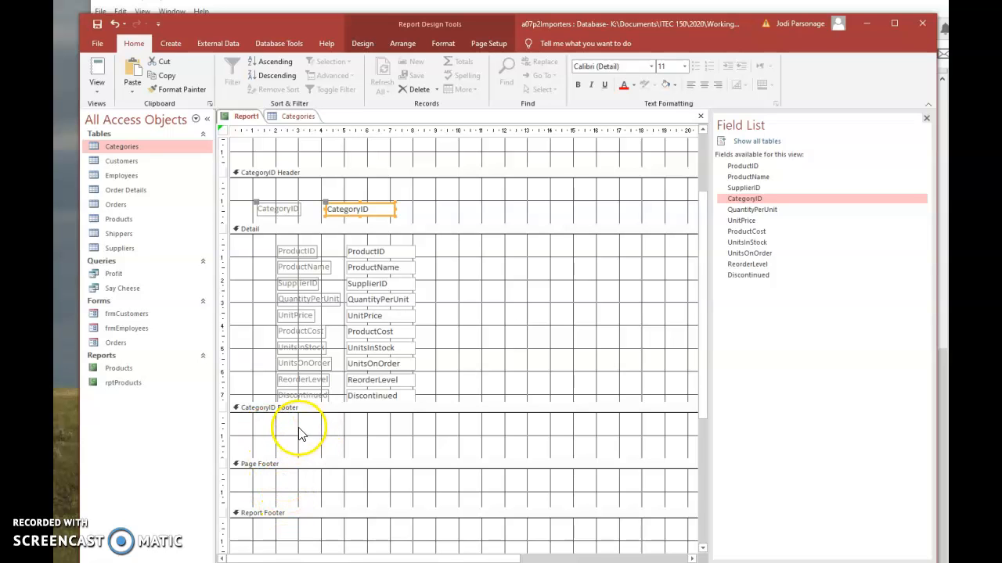
pyautogui.scroll(3, 427, 468)
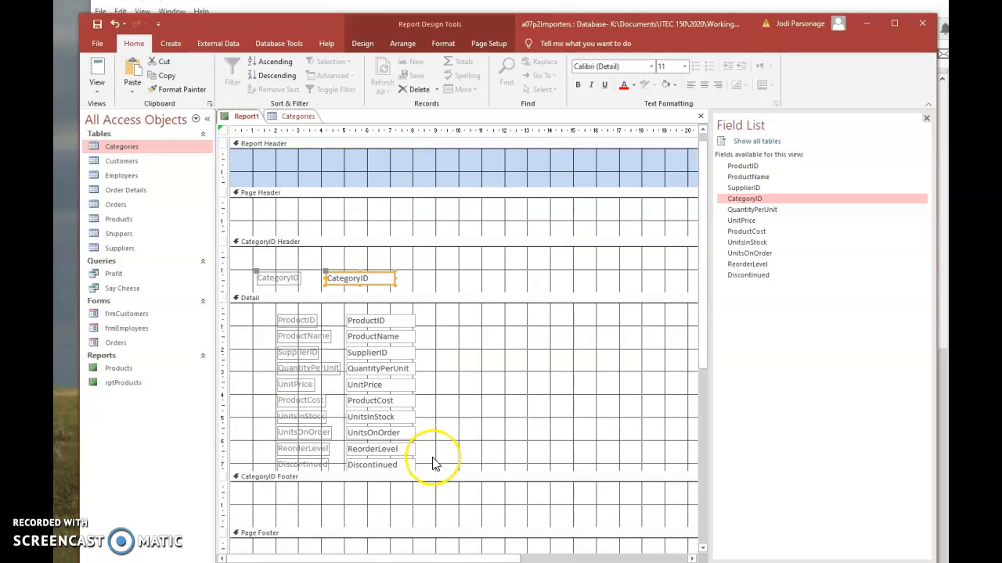
pyautogui.scroll(-3, 435, 463)
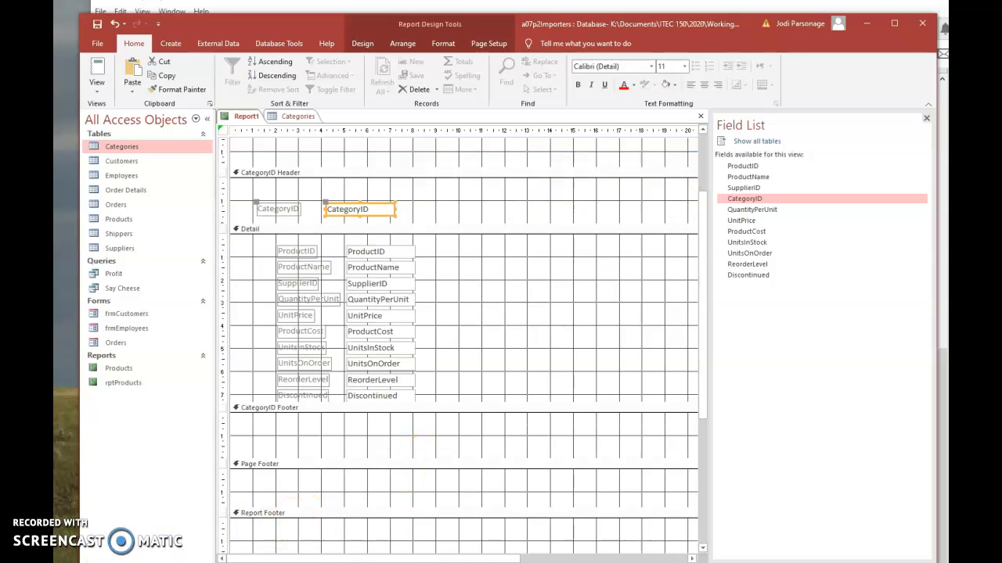
pyautogui.scroll(3, 431, 485)
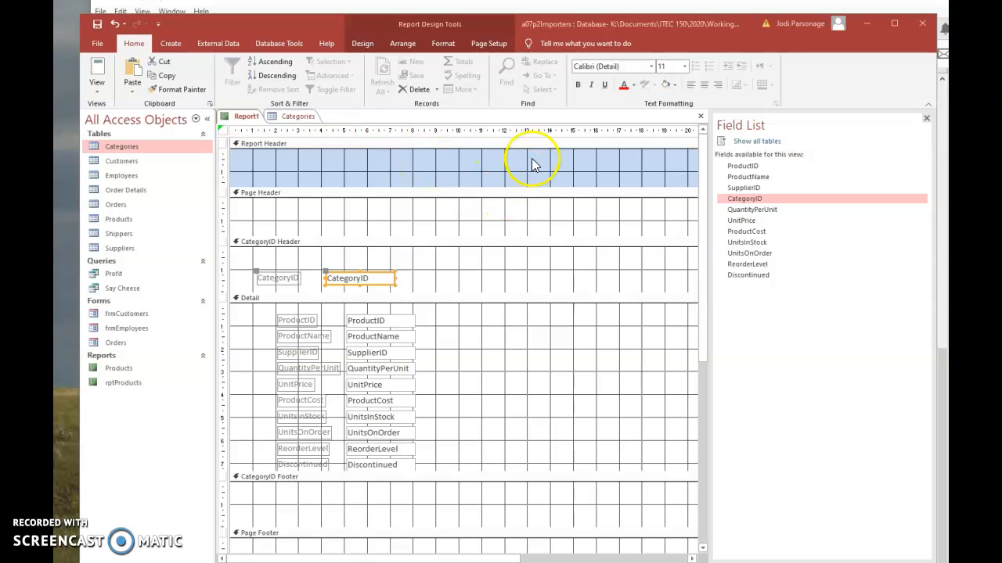
pyautogui.scroll(-1, 525, 468)
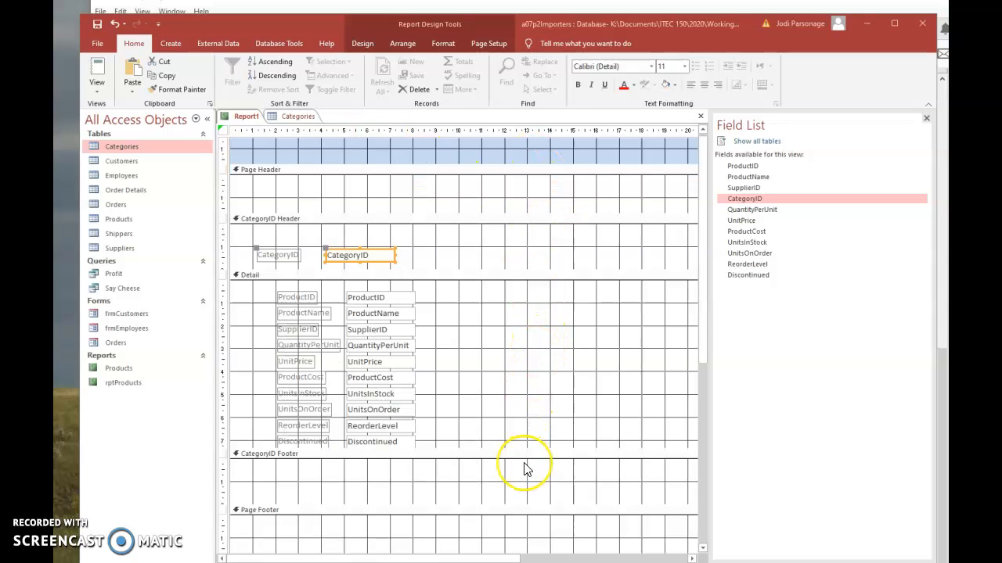
pyautogui.scroll(-2, 525, 467)
pyautogui.scroll(3, 526, 469)
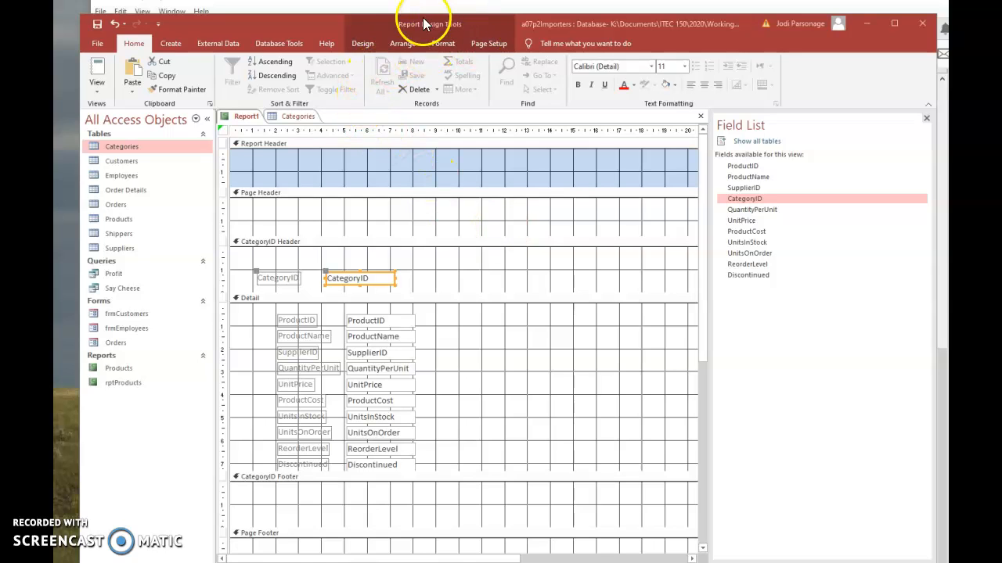
# Inspect the CategoryID label and its text box, preview the data in Report View, and return to Design View.
pyautogui.click(365, 45)
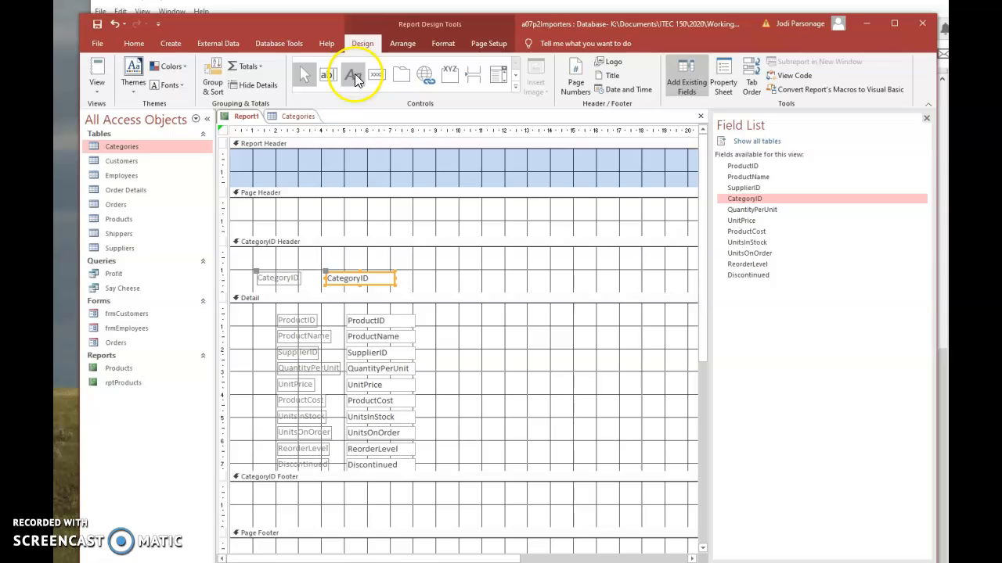
pyautogui.click(282, 278)
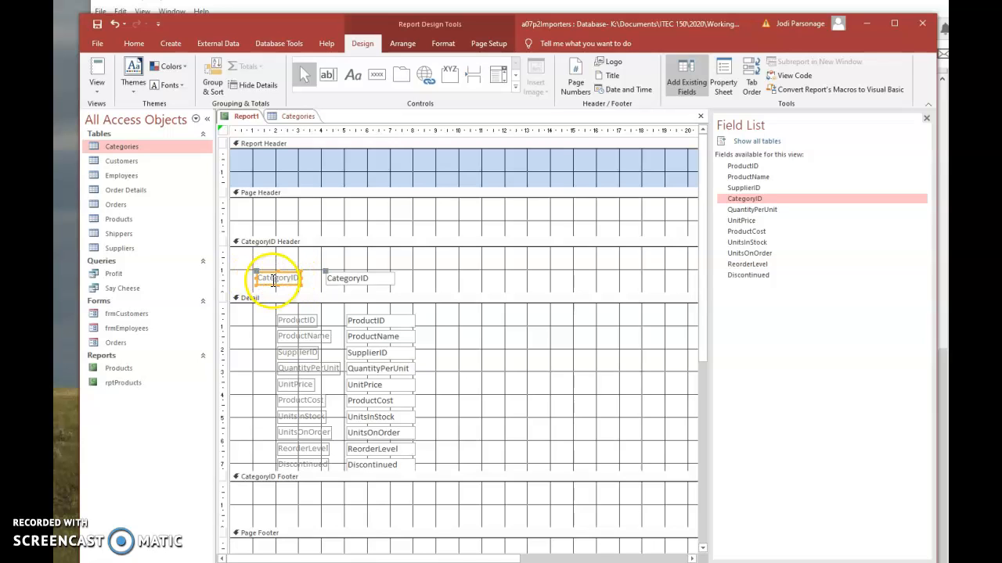
pyautogui.click(350, 279)
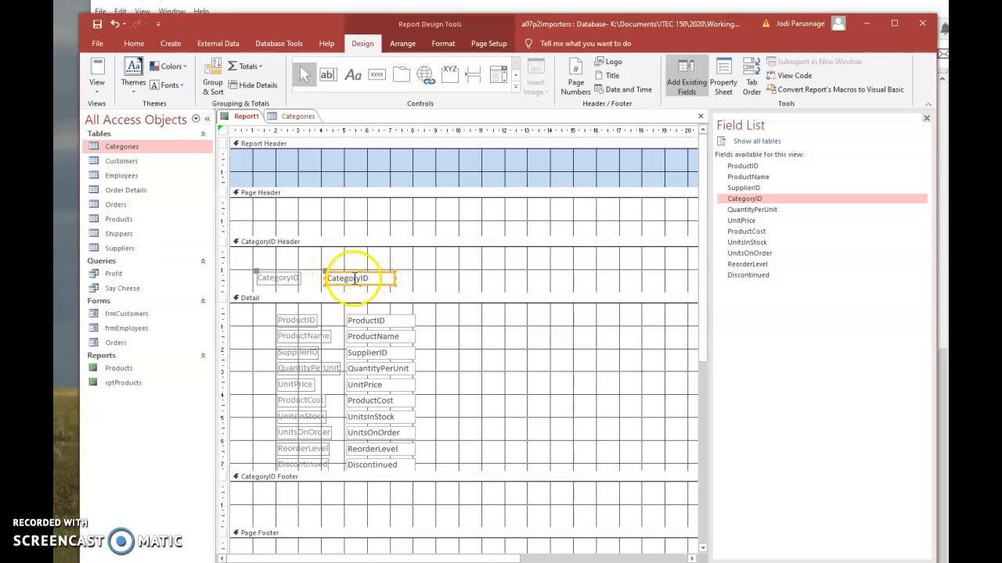
pyautogui.click(96, 73)
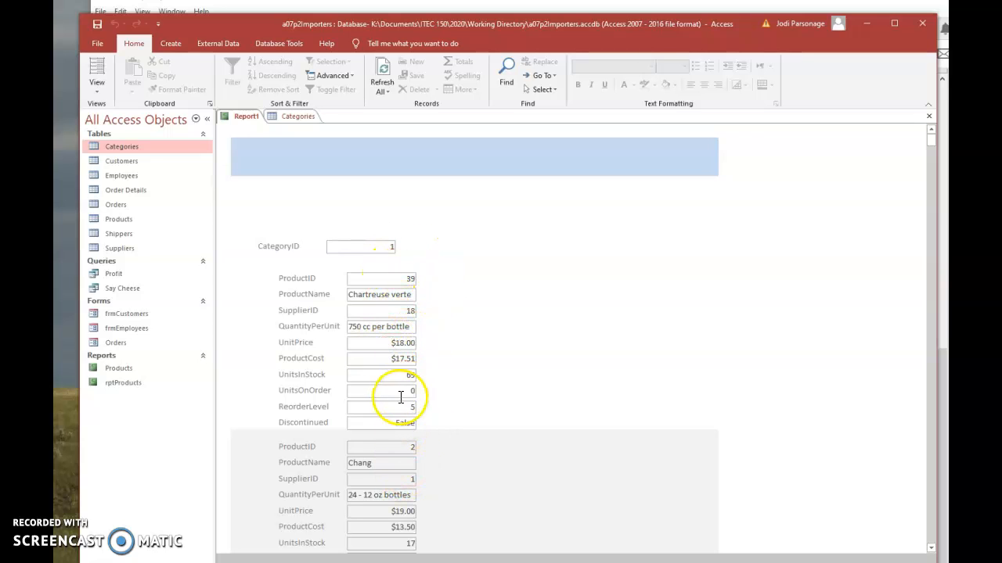
pyautogui.click(95, 92)
pyautogui.click(128, 189)
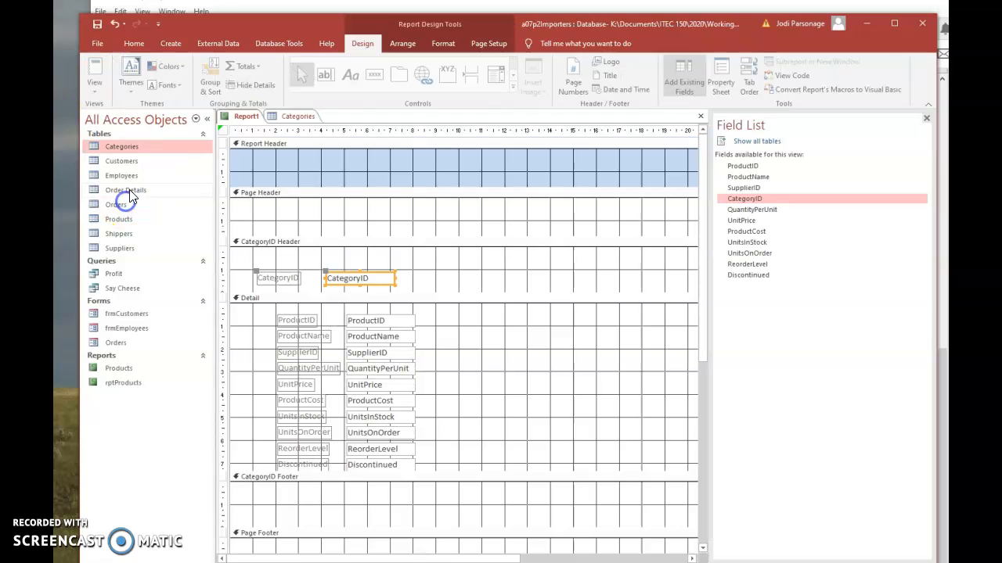
# Add a label reading "Report Header" to the Report Header section, about 14 cm from the left edge.
pyautogui.click(350, 76)
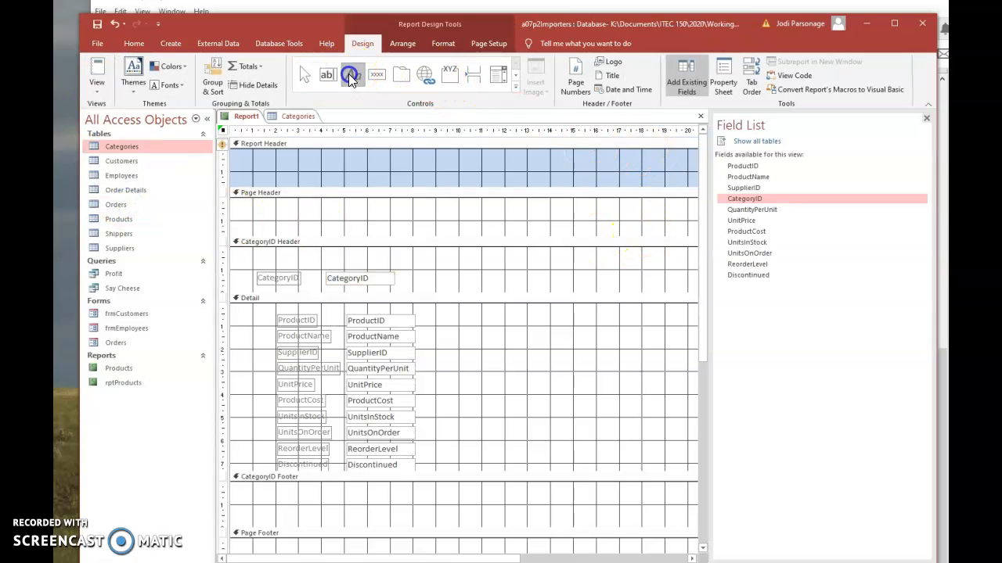
pyautogui.click(547, 157)
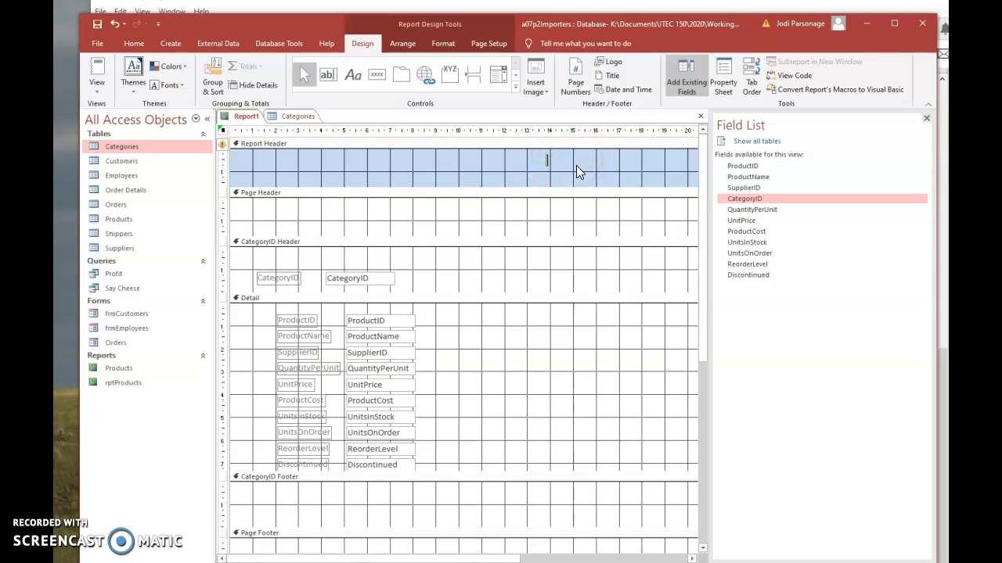
pyautogui.write('Report Header')
pyautogui.click(533, 171)
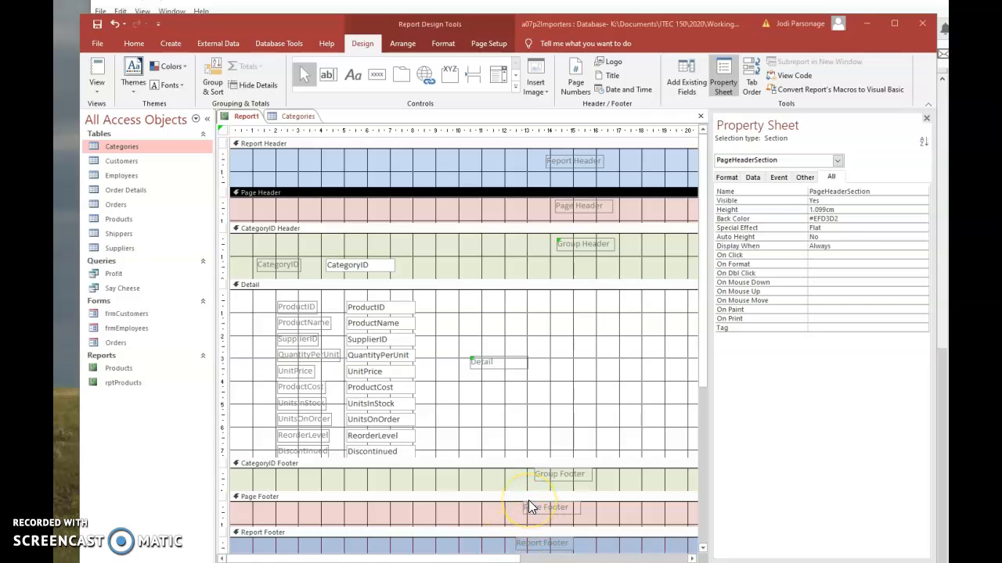
# Look over the labelled and coloured sections, including the group and page header labels, and show the report in Report View.
pyautogui.scroll(-1, 528, 507)
pyautogui.scroll(1, 568, 429)
pyautogui.click(580, 244)
pyautogui.click(582, 210)
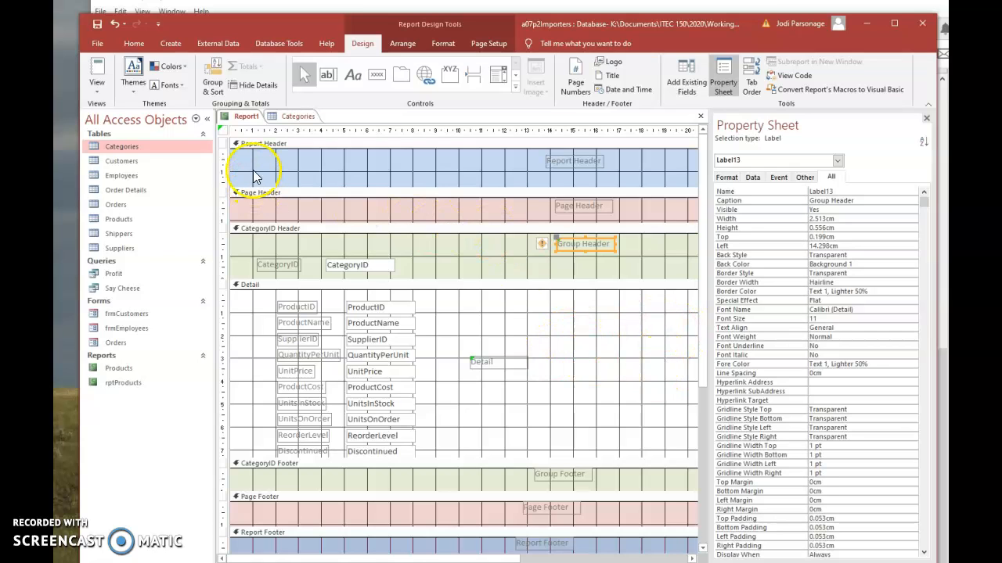
pyautogui.click(96, 88)
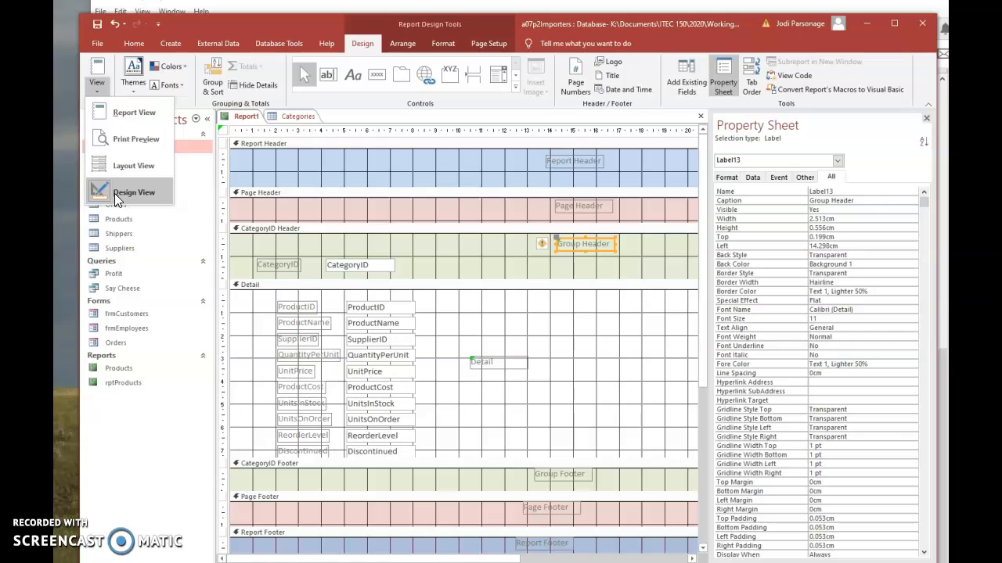
pyautogui.click(125, 106)
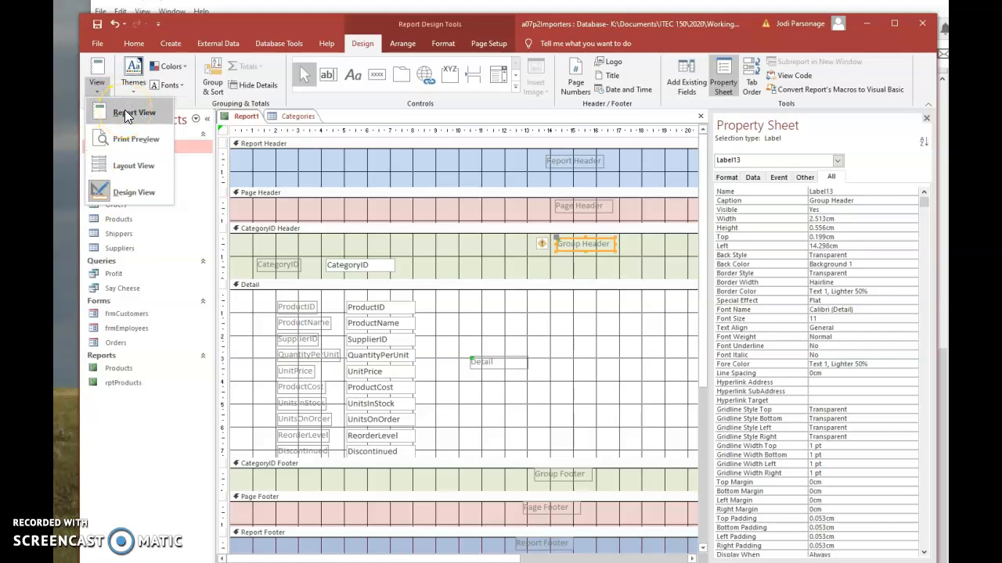
# Show the report in Report View and examine how its header, detail and footer sections repeat through to the end.
pyautogui.click(125, 112)
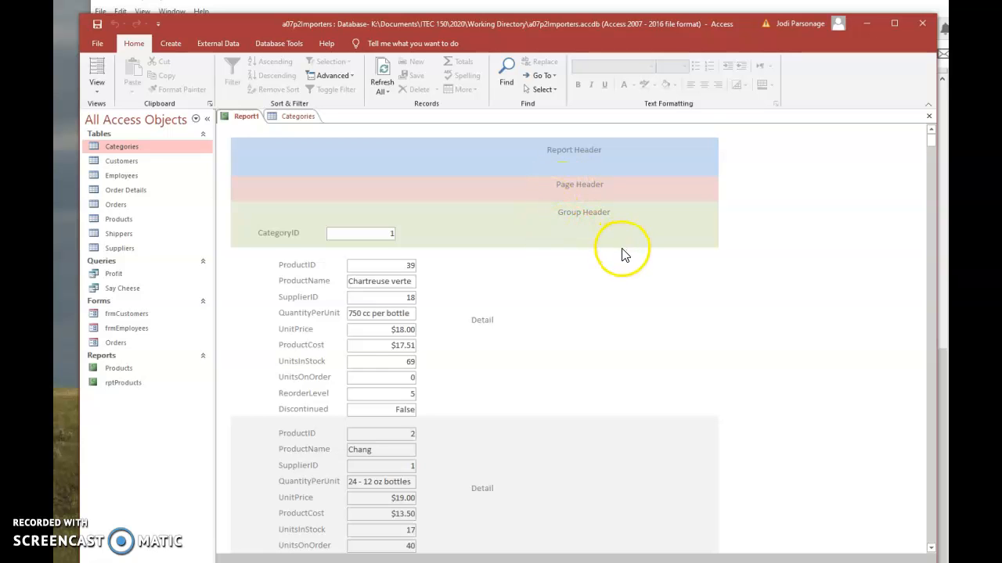
pyautogui.scroll(-5, 621, 257)
pyautogui.scroll(-15, 636, 279)
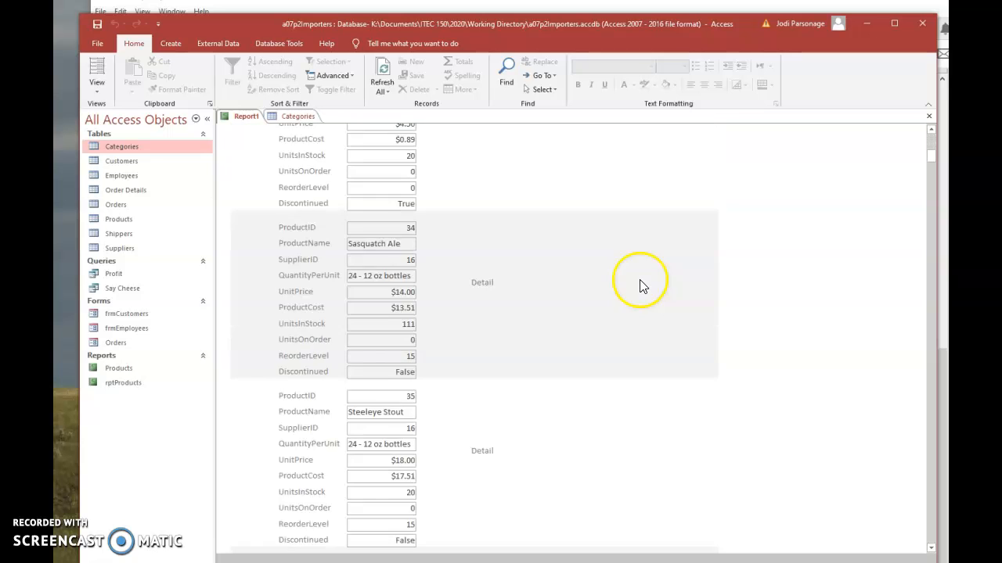
pyautogui.scroll(-20, 638, 276)
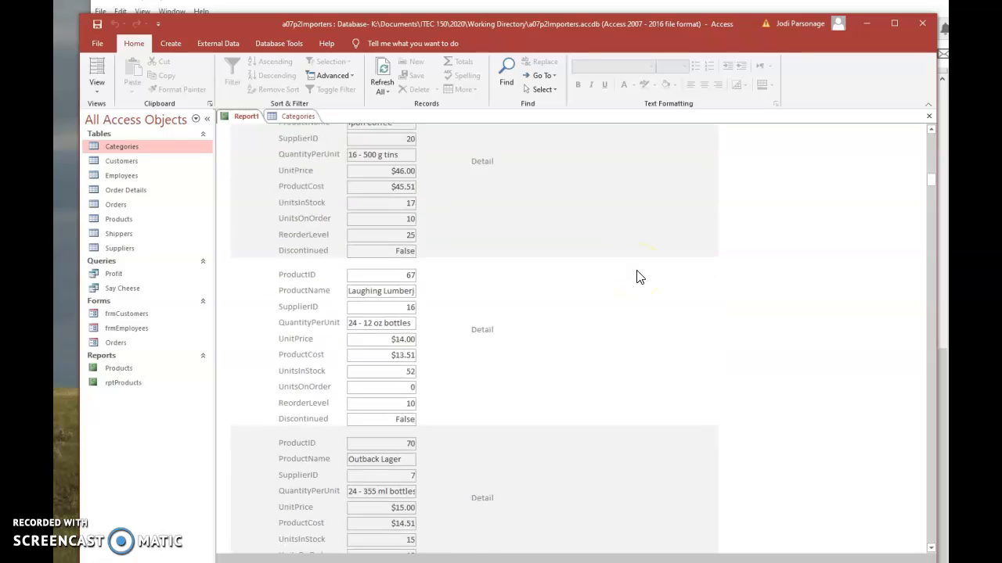
pyautogui.scroll(-5, 638, 273)
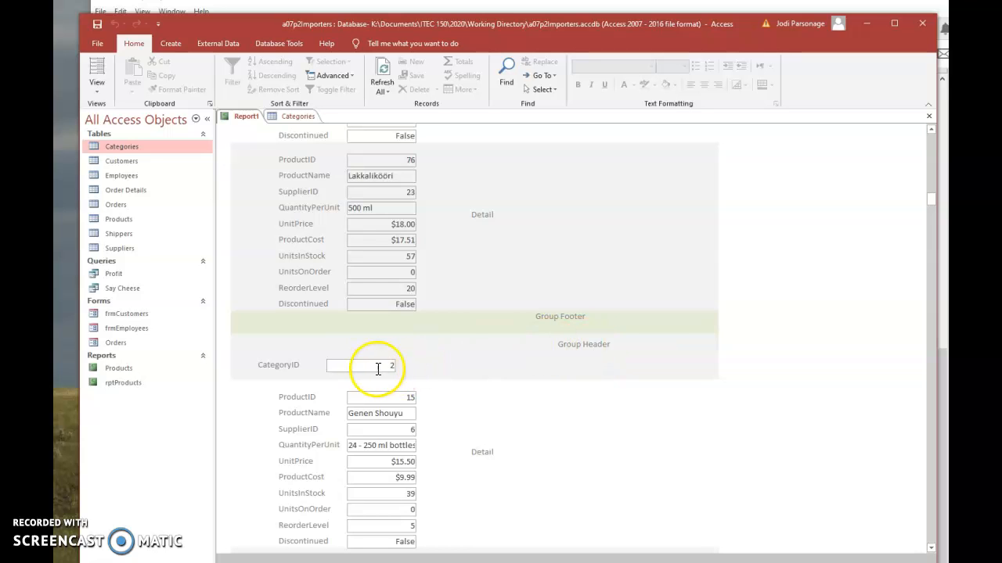
pyautogui.scroll(-8, 484, 288)
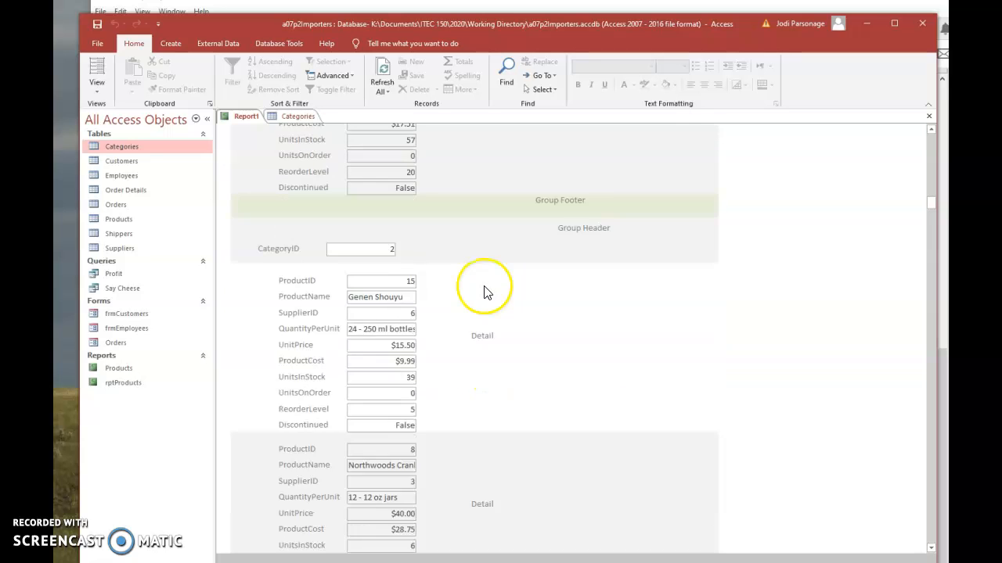
pyautogui.moveTo(931, 205); pyautogui.dragTo(928, 540)
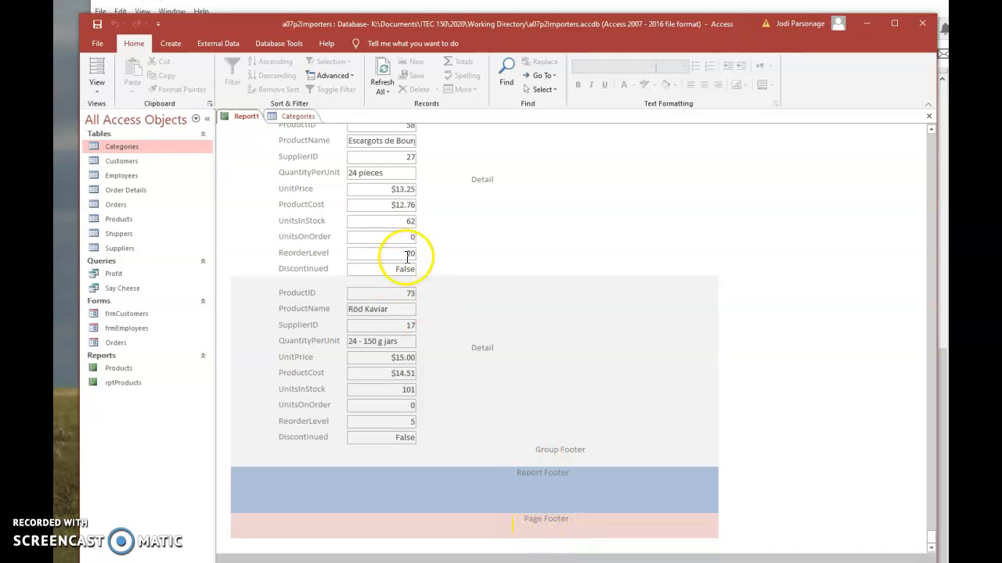
# Open the report in Print Preview despite the page-width notice and zoom out to 50% to view the whole first page.
pyautogui.click(96, 92)
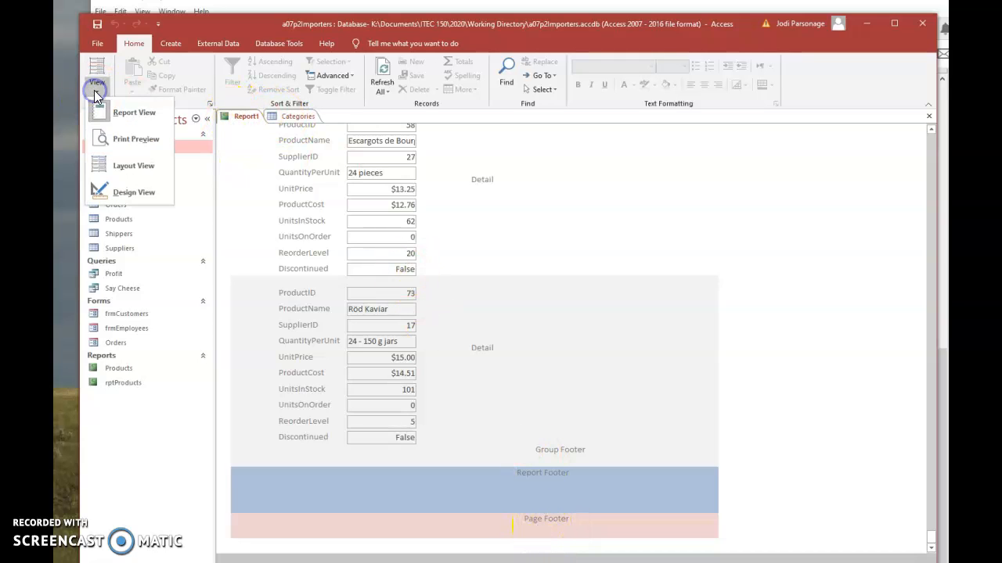
pyautogui.click(125, 138)
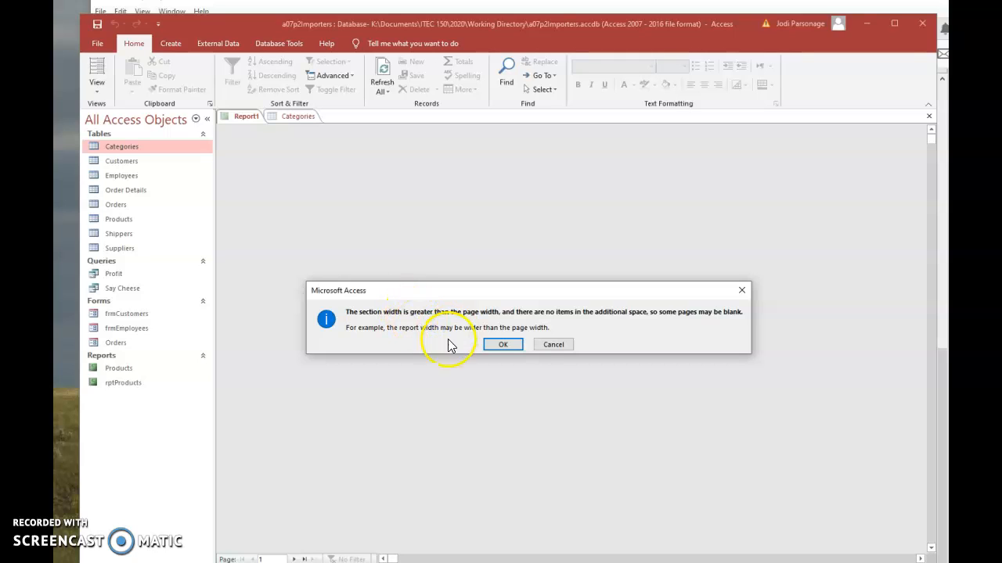
pyautogui.click(509, 346)
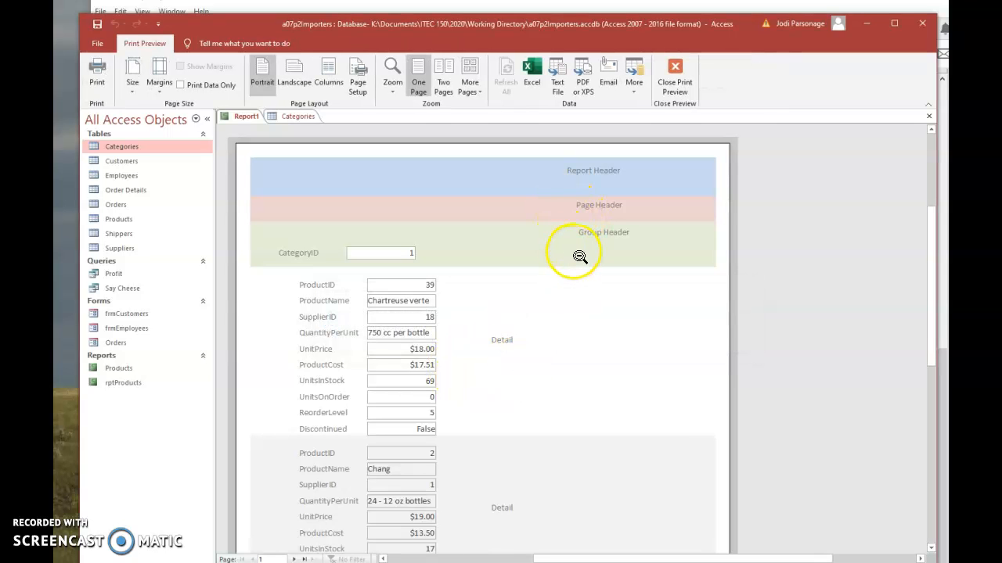
pyautogui.click(392, 87)
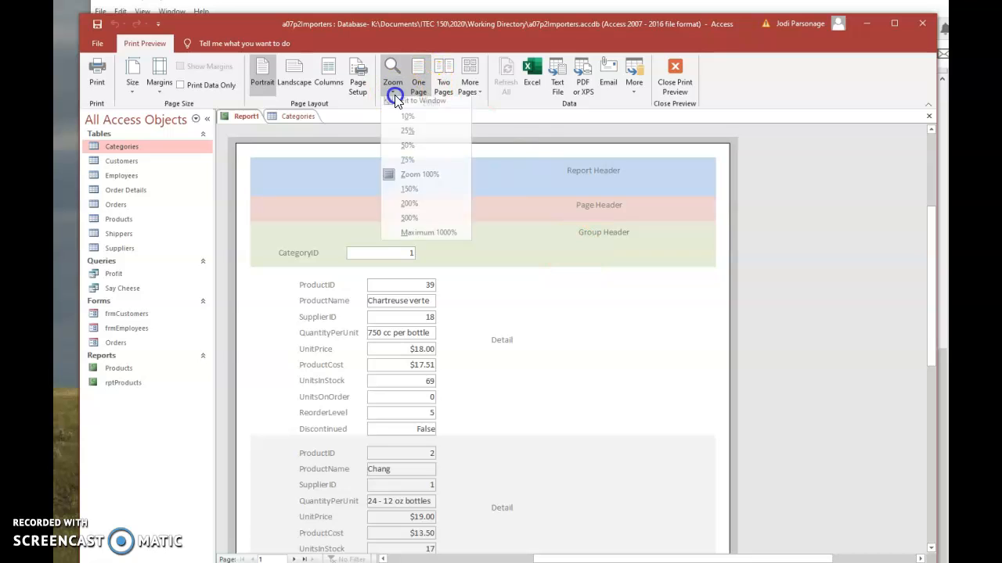
pyautogui.click(423, 163)
pyautogui.scroll(-3, 537, 286)
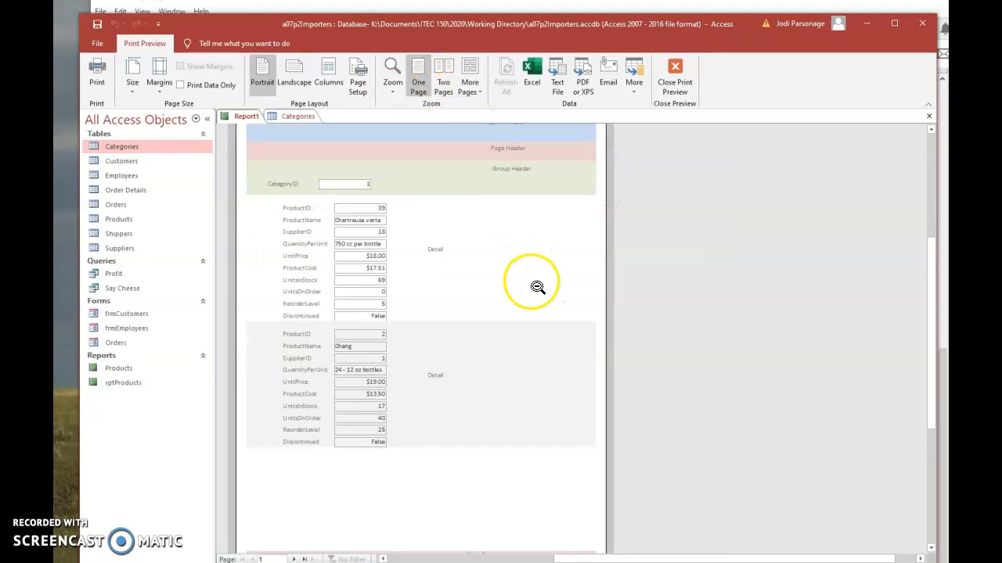
pyautogui.scroll(2, 537, 287)
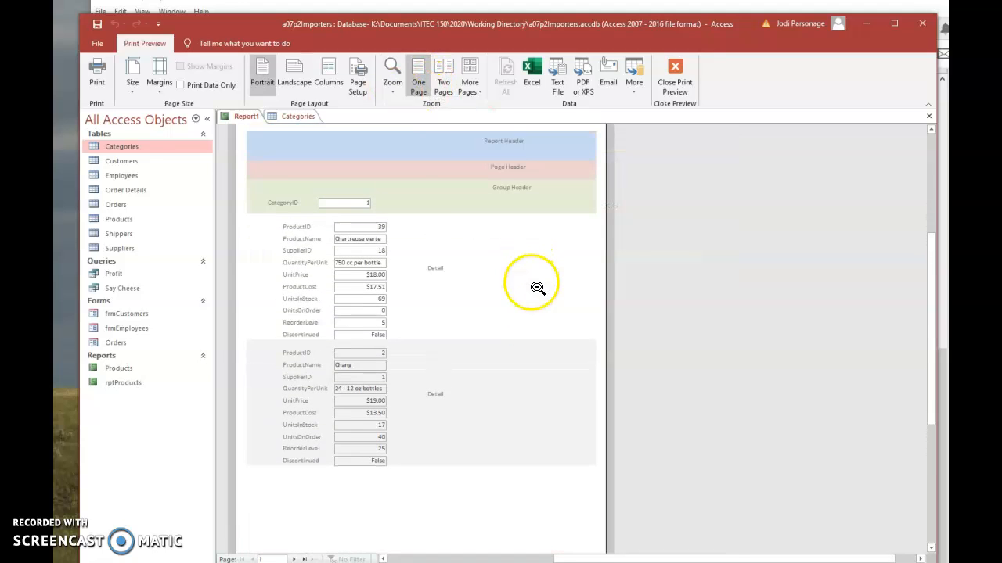
pyautogui.click(393, 90)
pyautogui.click(408, 150)
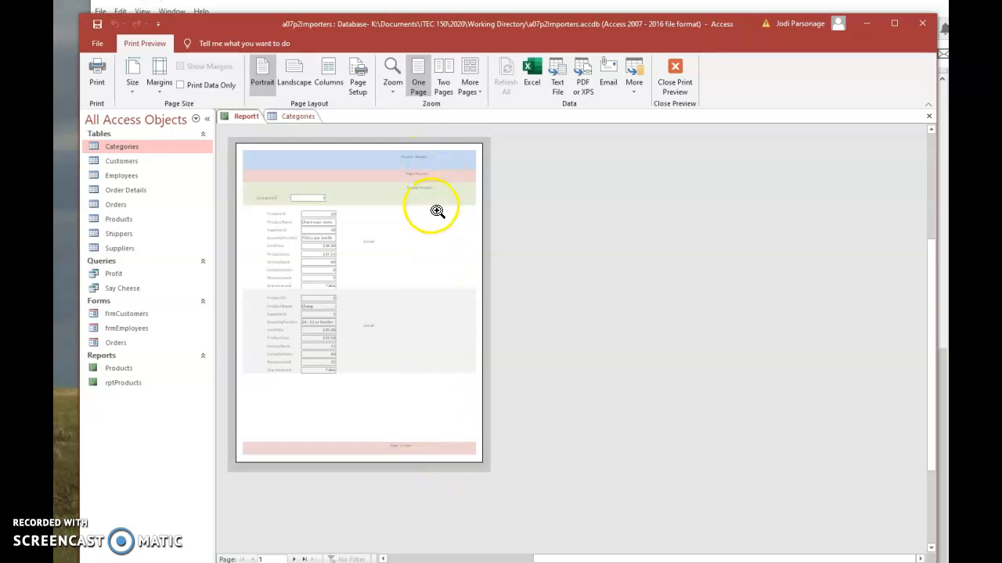
# Page through the print preview to page 7, jump to the last page and step back one to examine the headers and footers.
pyautogui.click(295, 559)
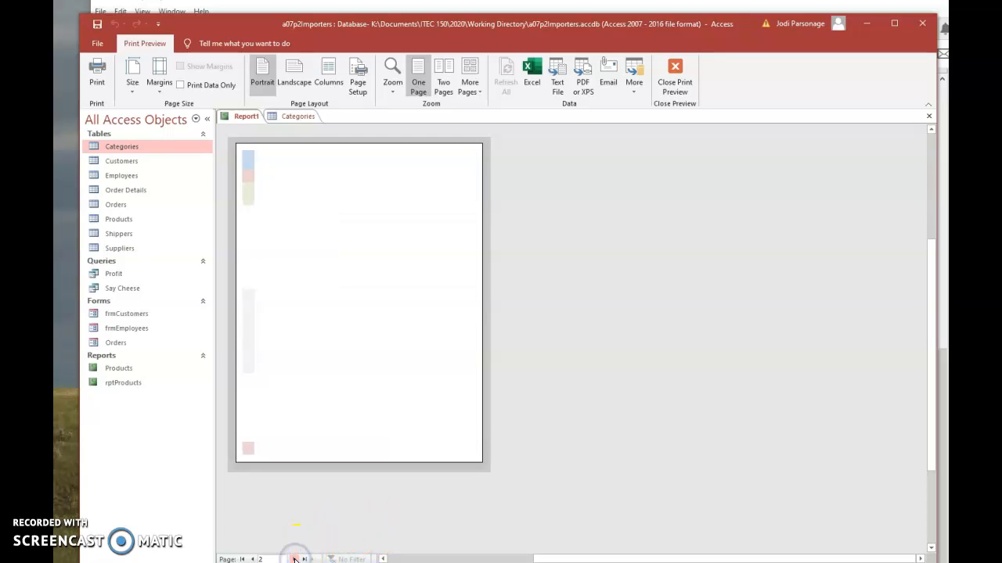
pyautogui.click(295, 559)
pyautogui.click(295, 558)
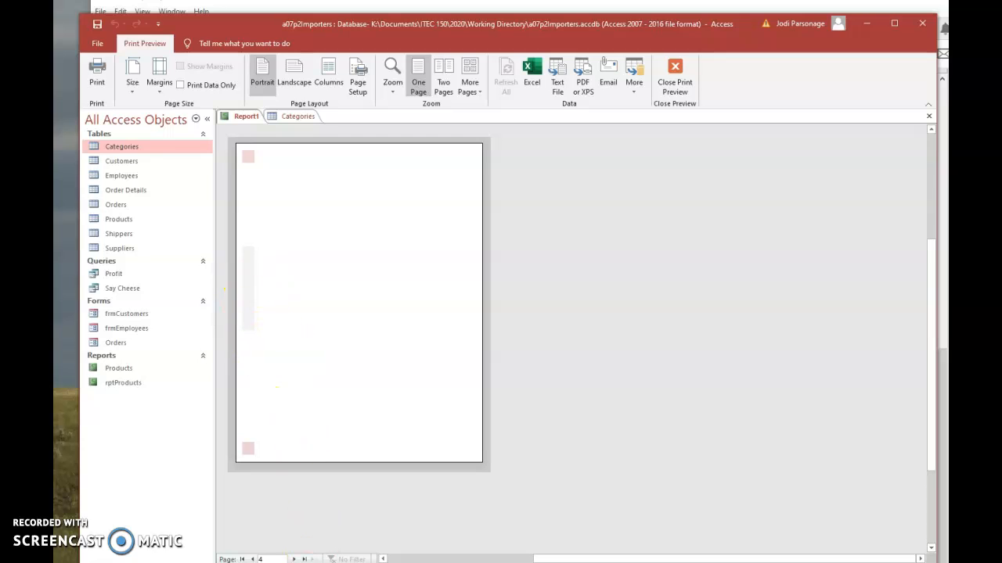
pyautogui.click(295, 559)
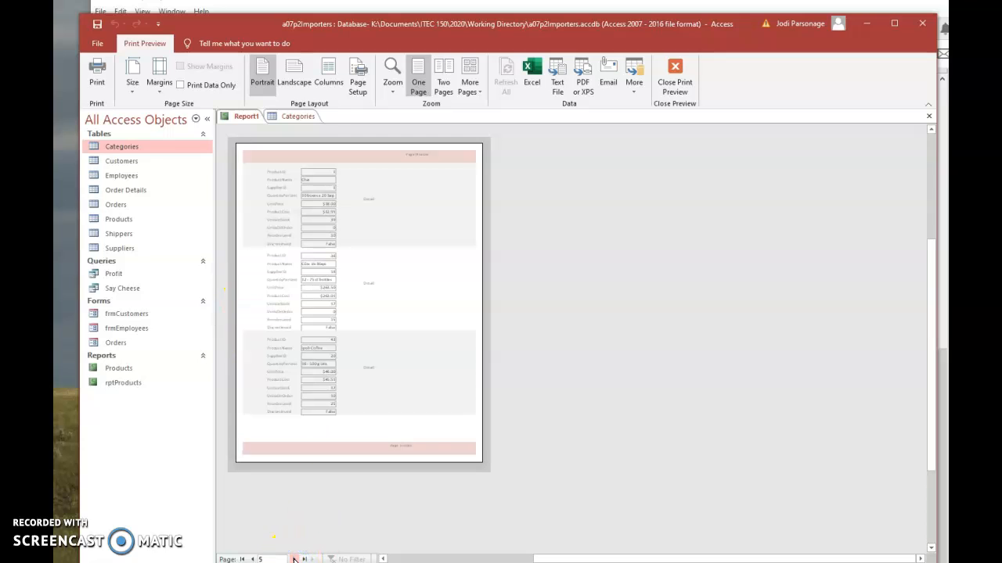
pyautogui.click(295, 559)
pyautogui.click(295, 559)
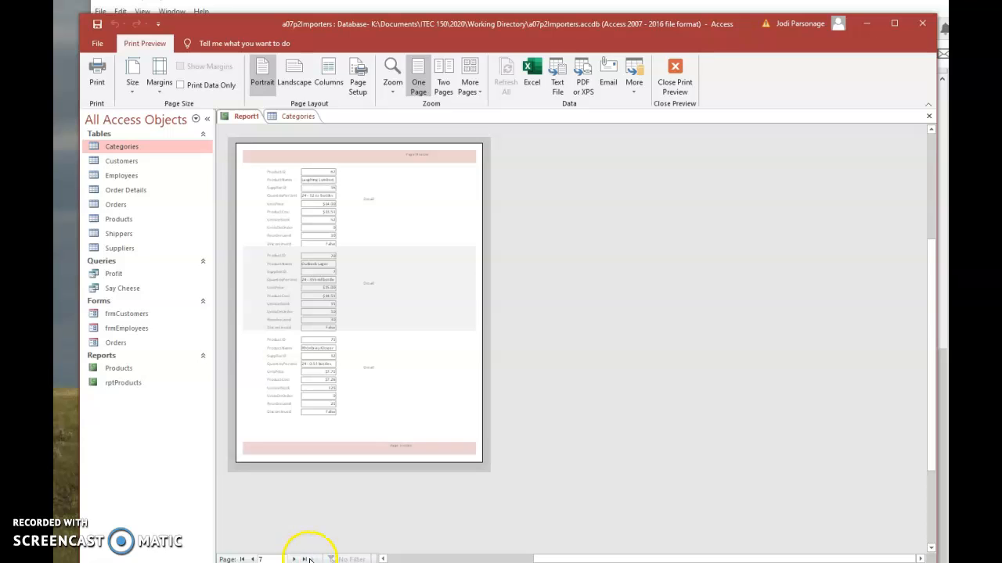
pyautogui.click(305, 559)
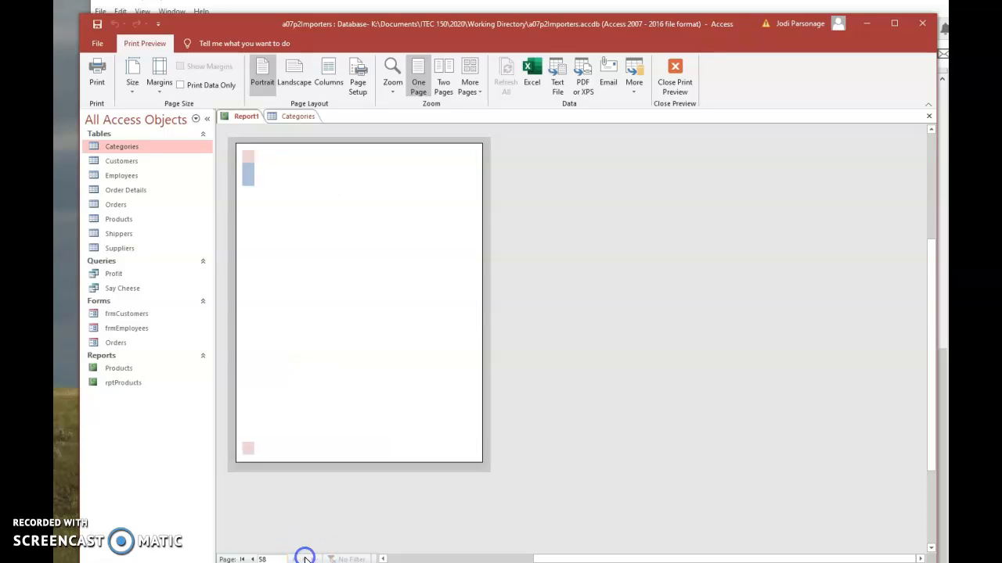
pyautogui.click(253, 559)
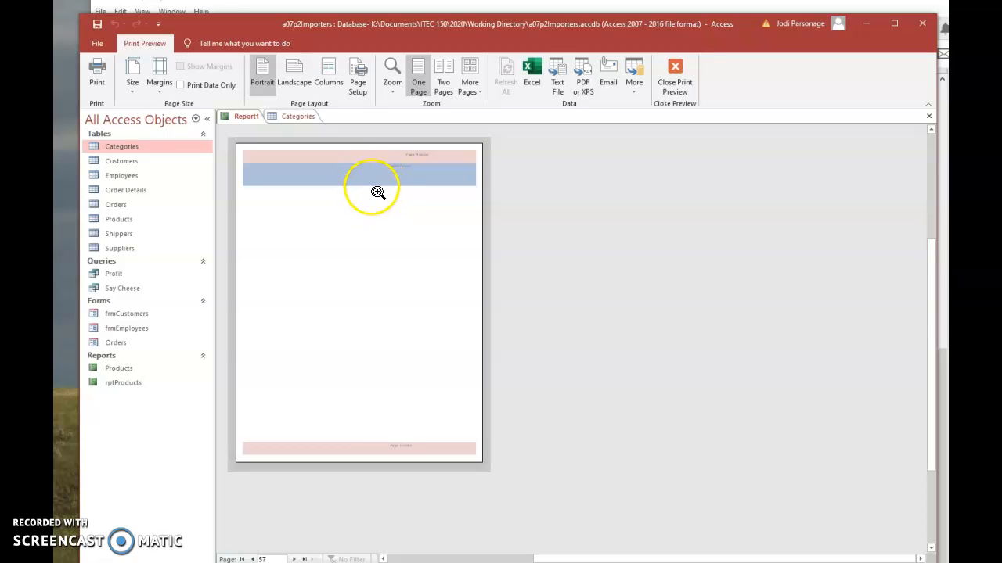
# Close the preview, return to Design View without the property sheet, and narrow the report to about 18.7 cm.
pyautogui.click(674, 86)
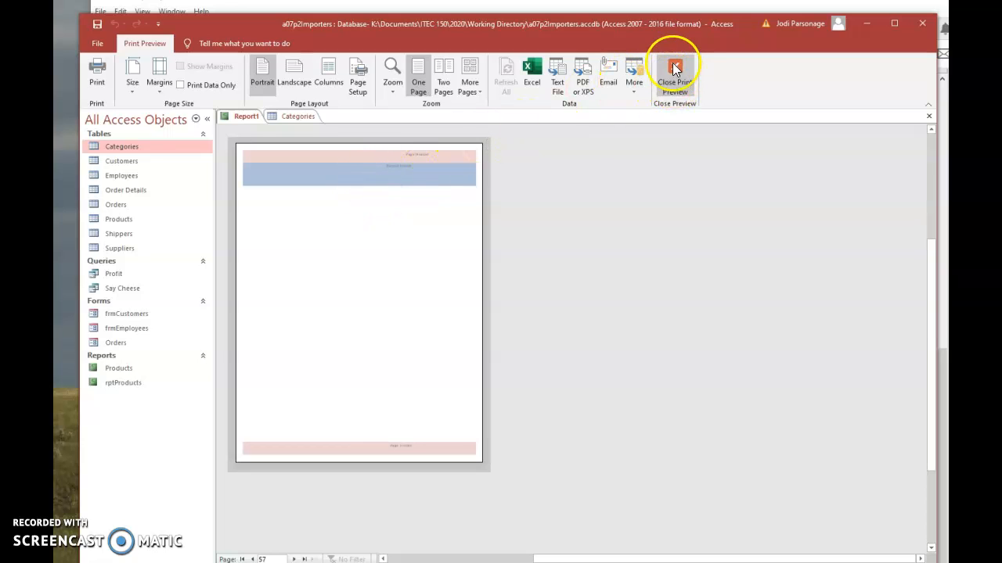
pyautogui.rightClick(261, 121)
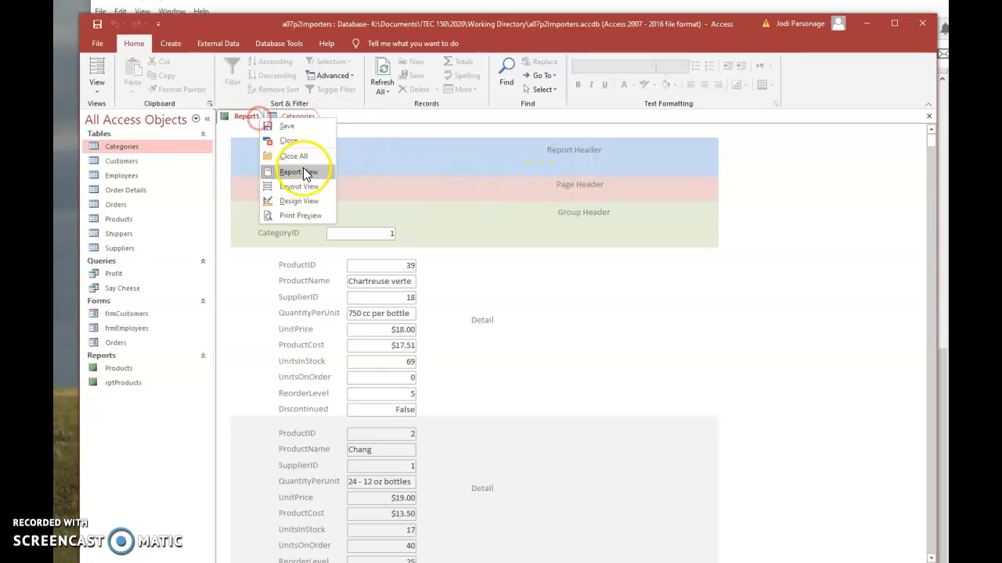
pyautogui.click(309, 188)
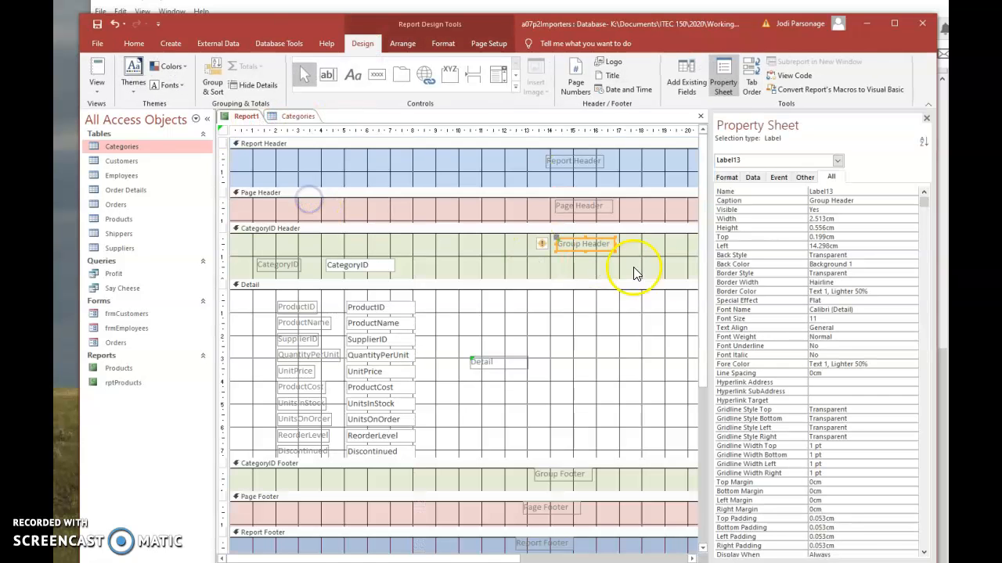
pyautogui.click(925, 119)
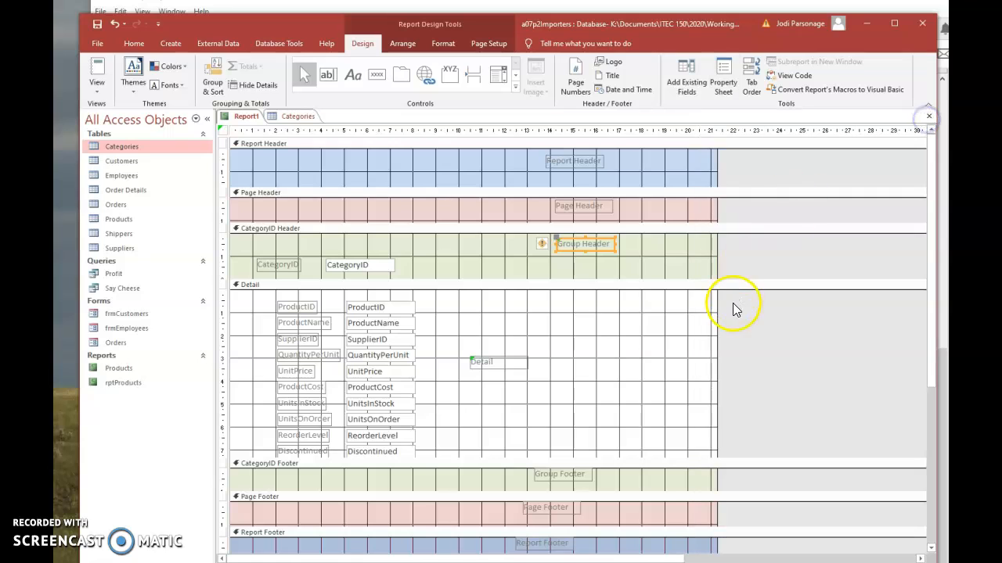
pyautogui.moveTo(716, 303); pyautogui.dragTo(658, 306)
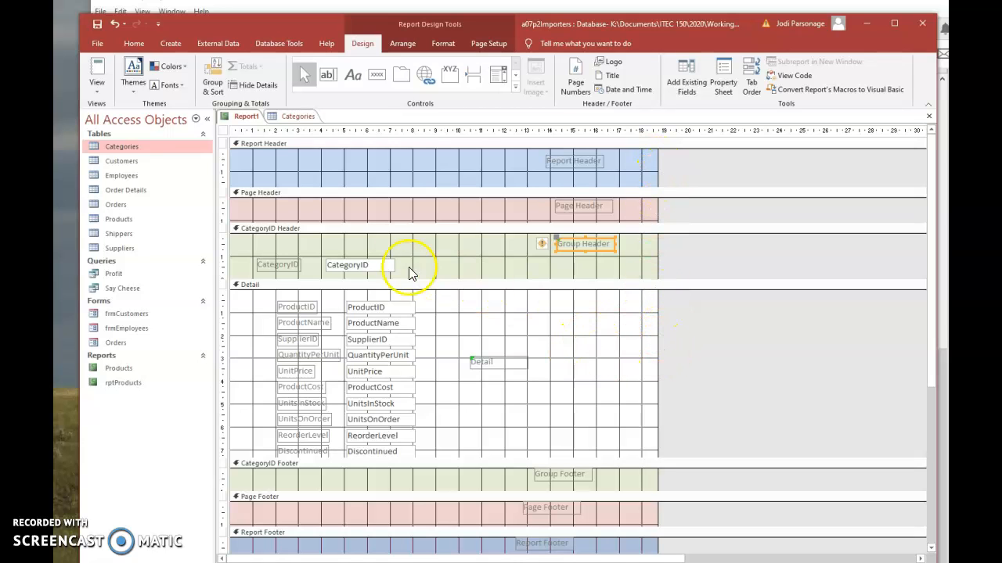
# Reopen the narrowed report in Print Preview and page forward to page 14 to examine the group footer and header.
pyautogui.click(100, 78)
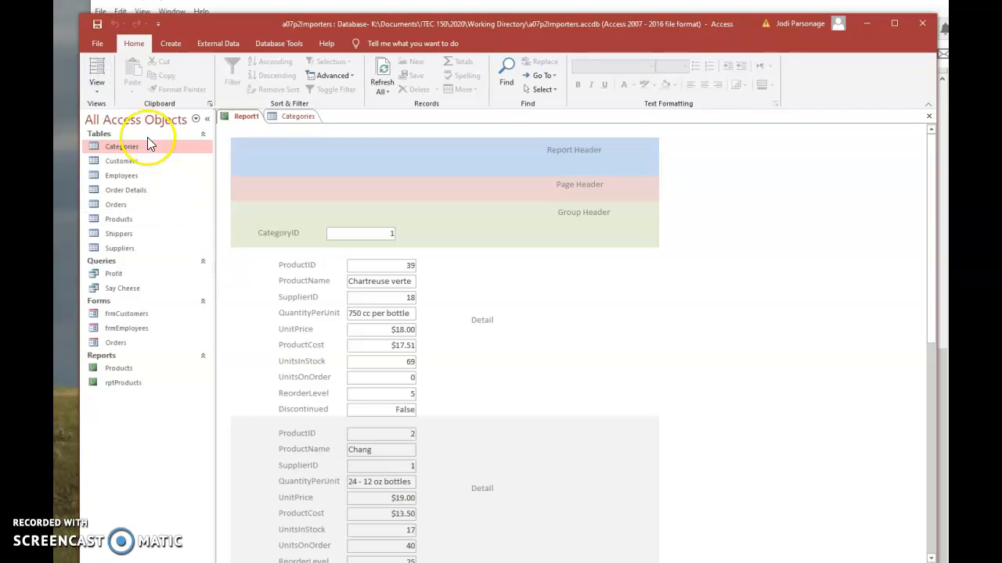
pyautogui.click(97, 91)
pyautogui.click(128, 141)
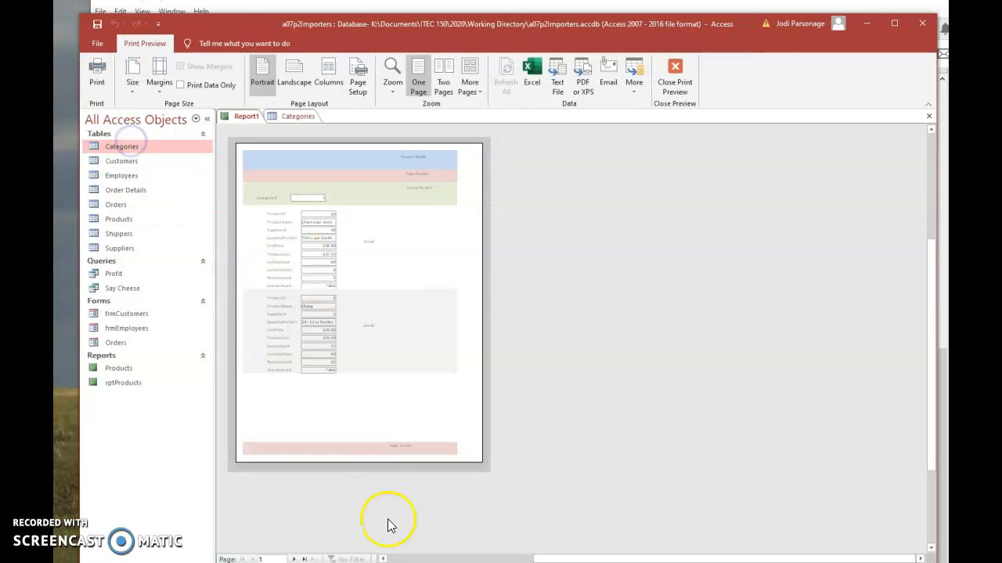
pyautogui.click(296, 558)
pyautogui.click(295, 559)
pyautogui.click(296, 558)
pyautogui.click(296, 559)
pyautogui.click(296, 558)
pyautogui.click(296, 559)
pyautogui.click(295, 559)
pyautogui.click(296, 559)
pyautogui.click(296, 558)
pyautogui.click(296, 559)
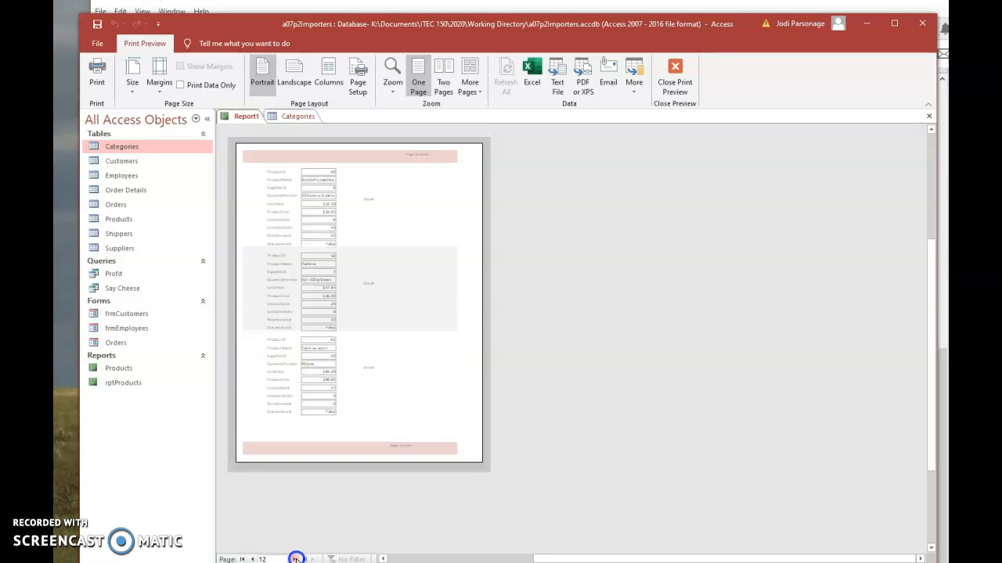
pyautogui.click(295, 558)
pyautogui.click(296, 558)
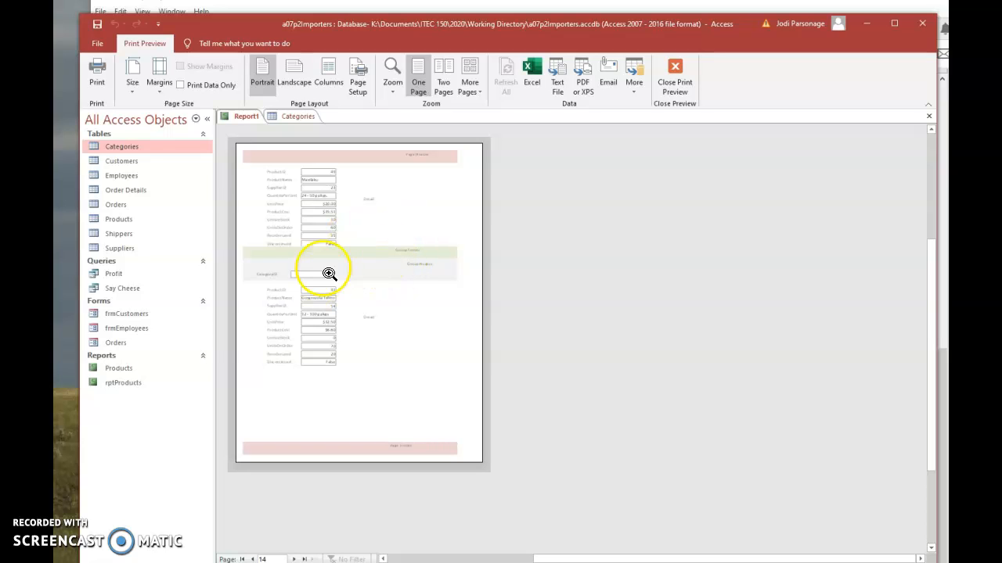
# Switch the report to Layout View, move the Detail label to just below the Group Header label, and check its placement across records.
pyautogui.rightClick(245, 117)
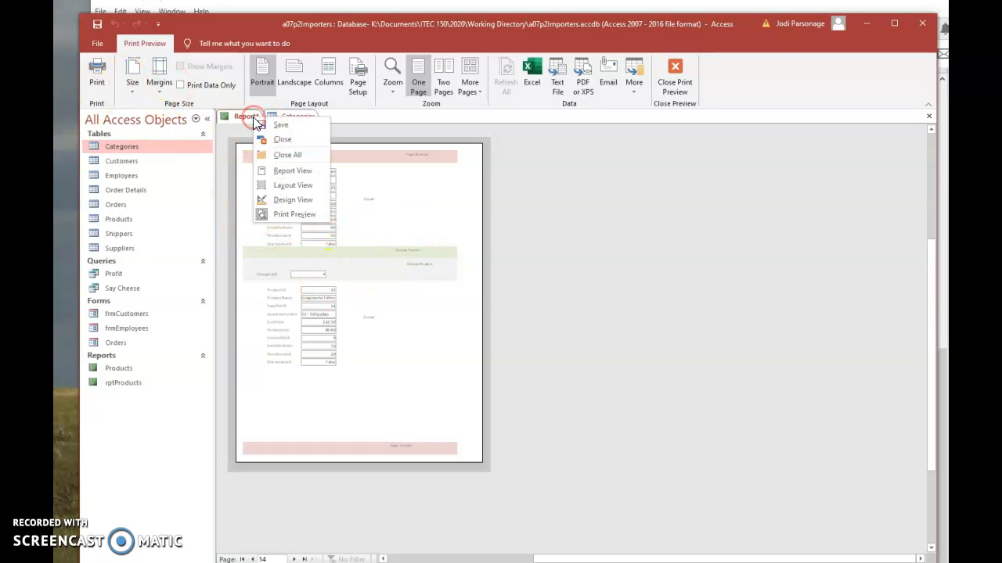
pyautogui.click(291, 199)
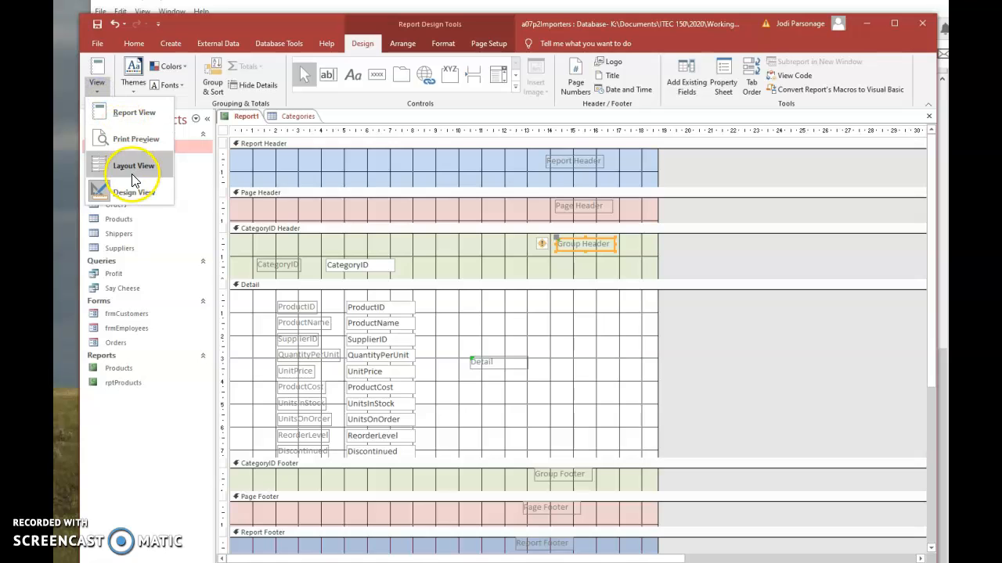
pyautogui.click(132, 167)
pyautogui.click(402, 299)
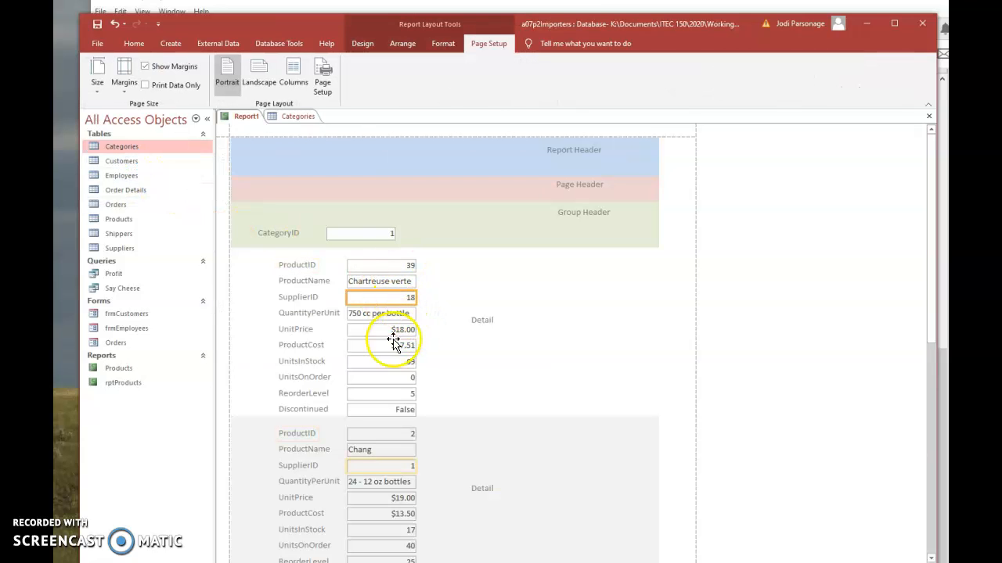
pyautogui.click(480, 321)
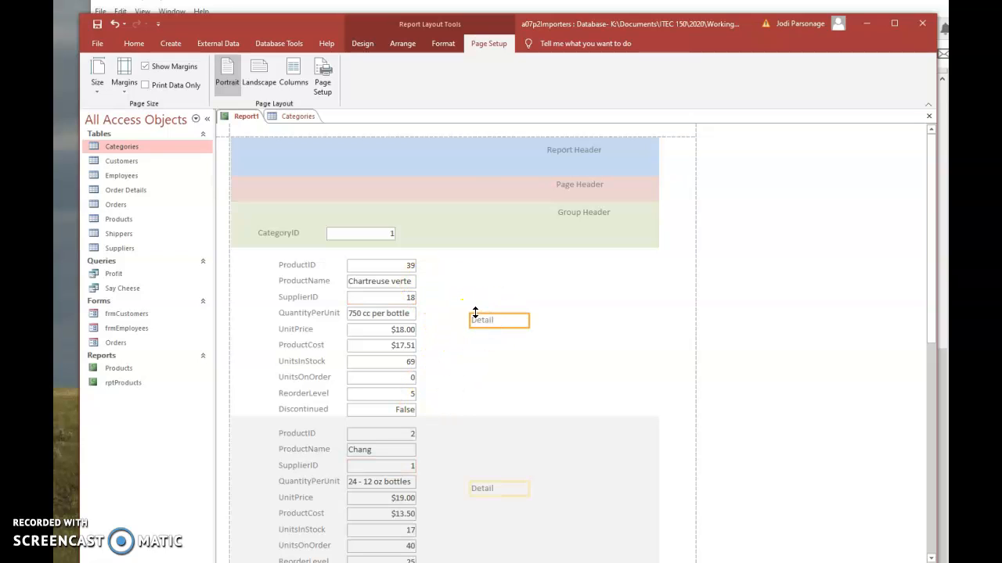
pyautogui.moveTo(477, 320); pyautogui.dragTo(570, 287)
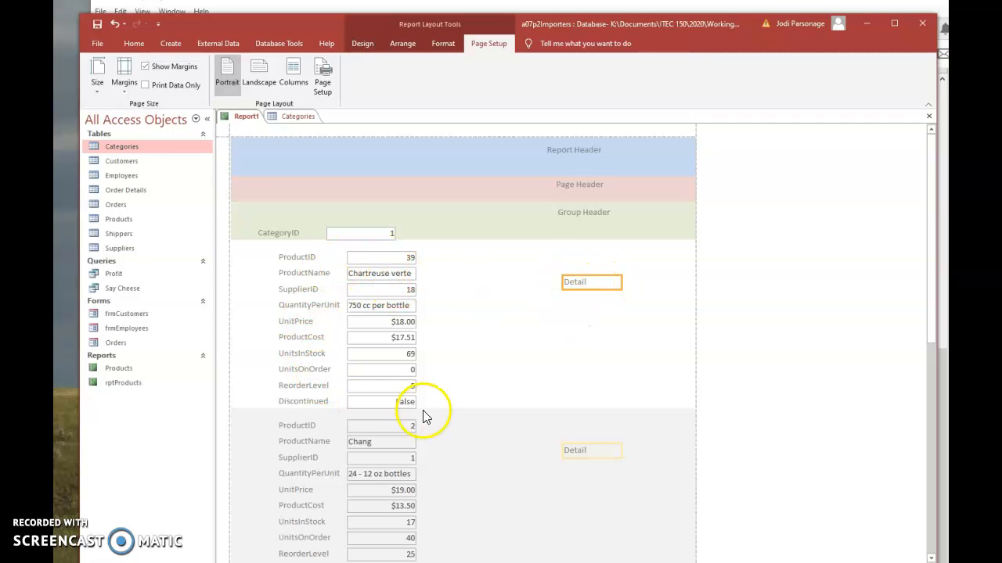
pyautogui.scroll(-1, 465, 396)
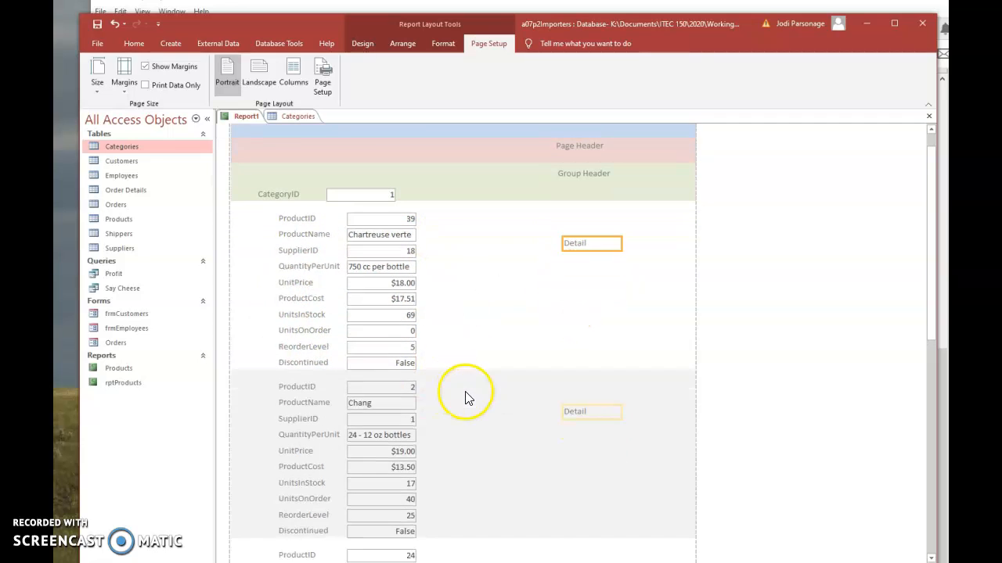
pyautogui.scroll(-1, 465, 397)
pyautogui.scroll(2, 473, 402)
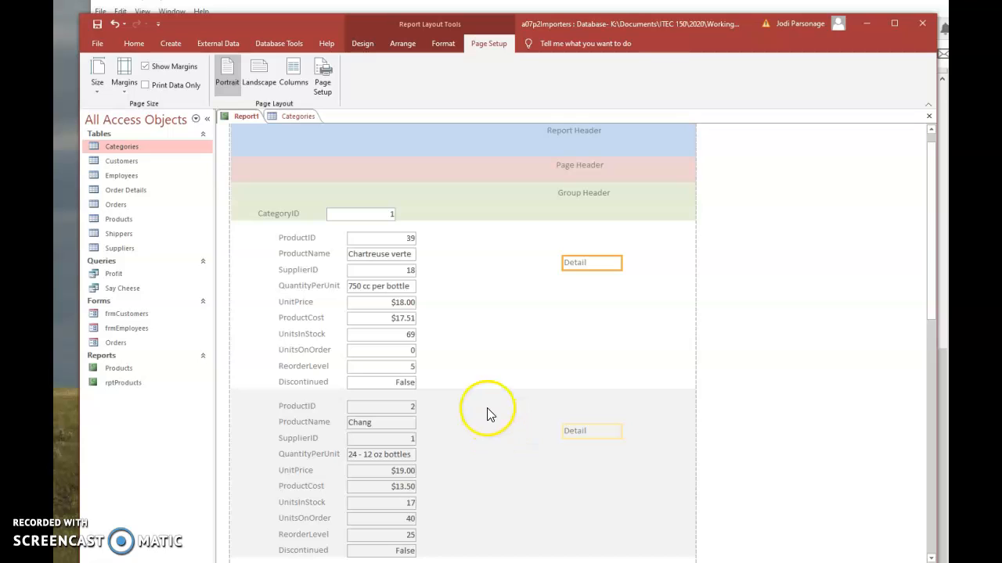
# Examine how the Detail section repeats for each product beneath the CategoryID group header in Layout View.
pyautogui.scroll(-2, 529, 421)
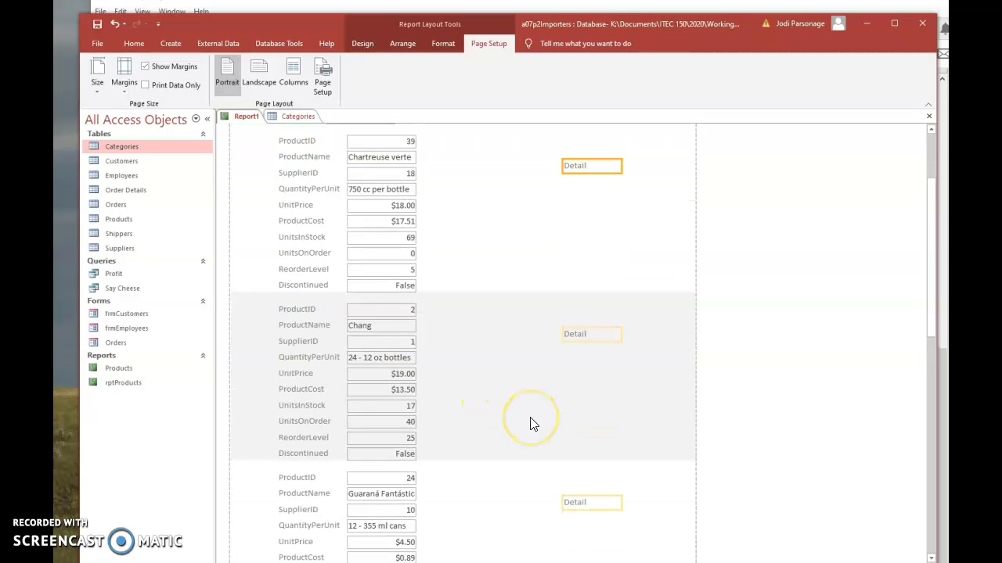
pyautogui.scroll(1, 530, 423)
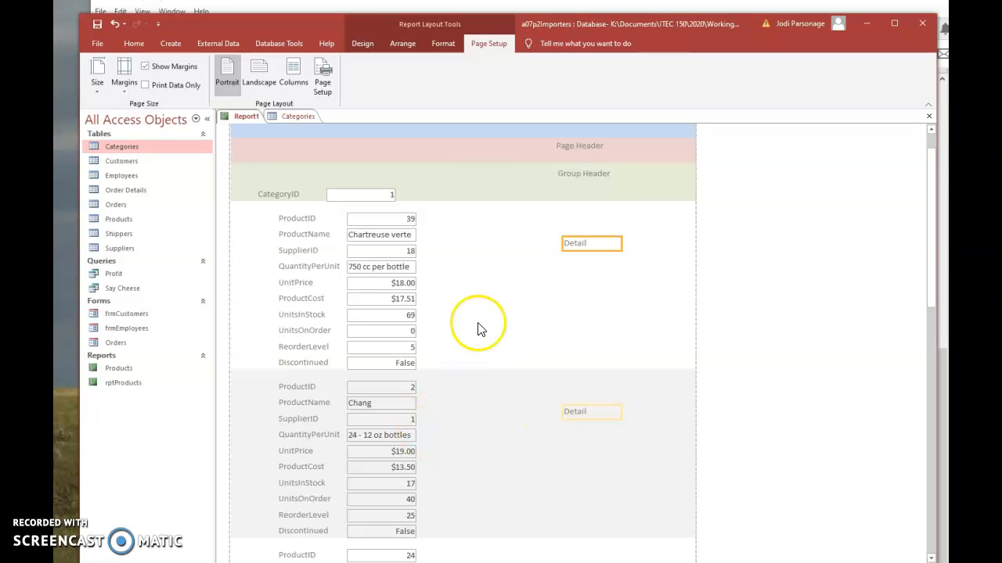
pyautogui.scroll(-1, 494, 320)
pyautogui.scroll(-1, 494, 319)
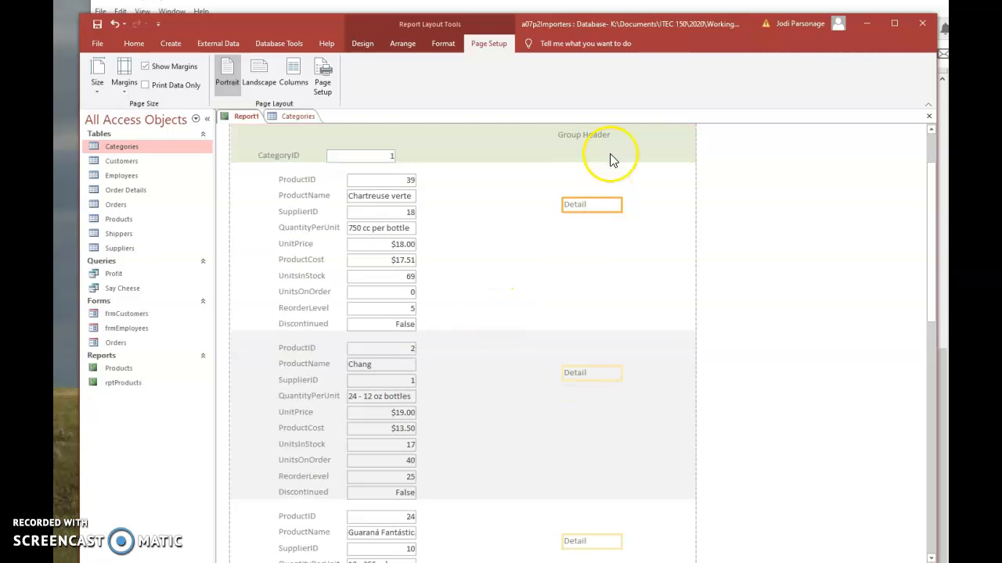
# Switch to Notes - Reports.pdf and review report-building steps 8 to 10, selecting the text of steps 8 and 10 while reading.
pyautogui.click(871, 29)
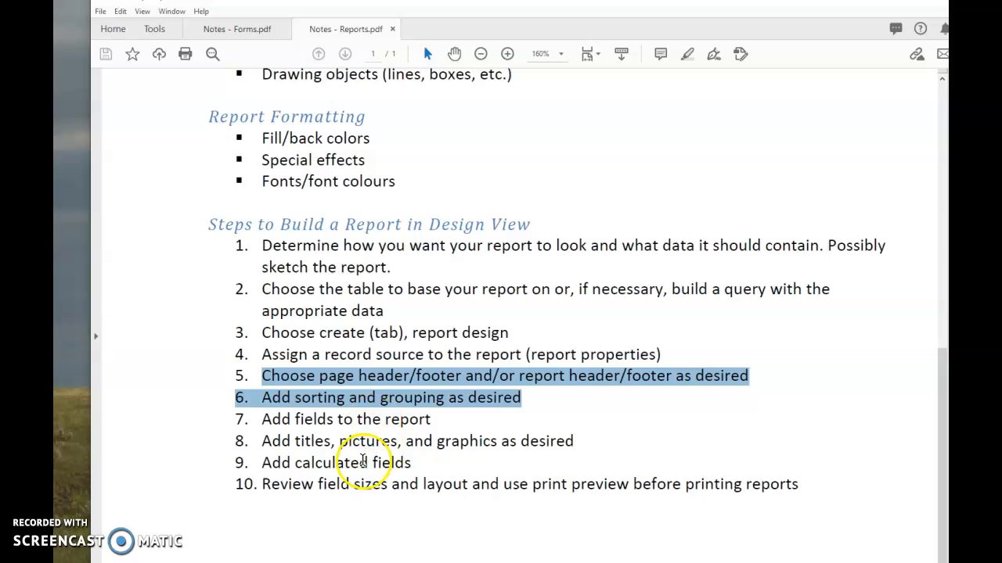
pyautogui.moveTo(263, 441); pyautogui.dragTo(553, 447)
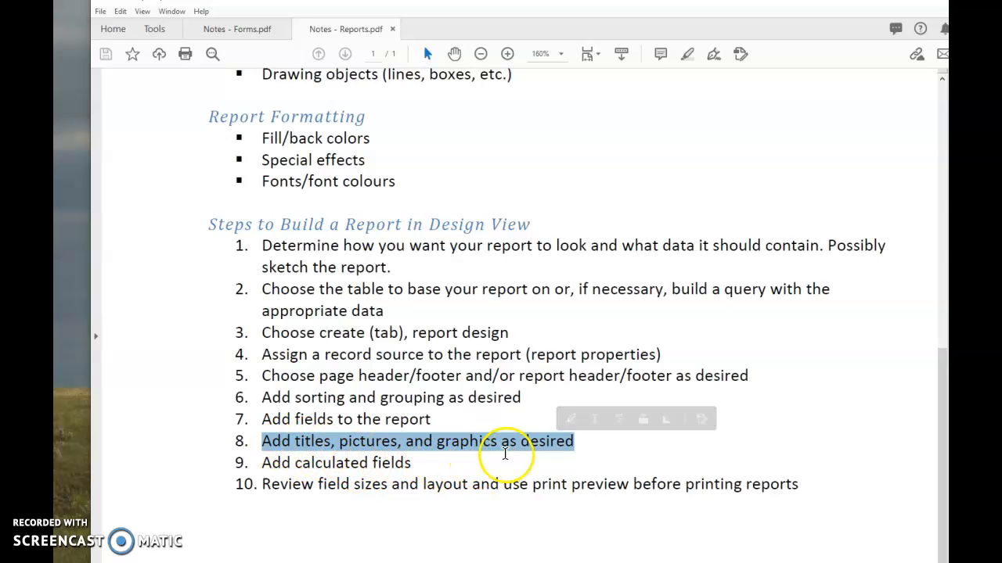
pyautogui.click(267, 466)
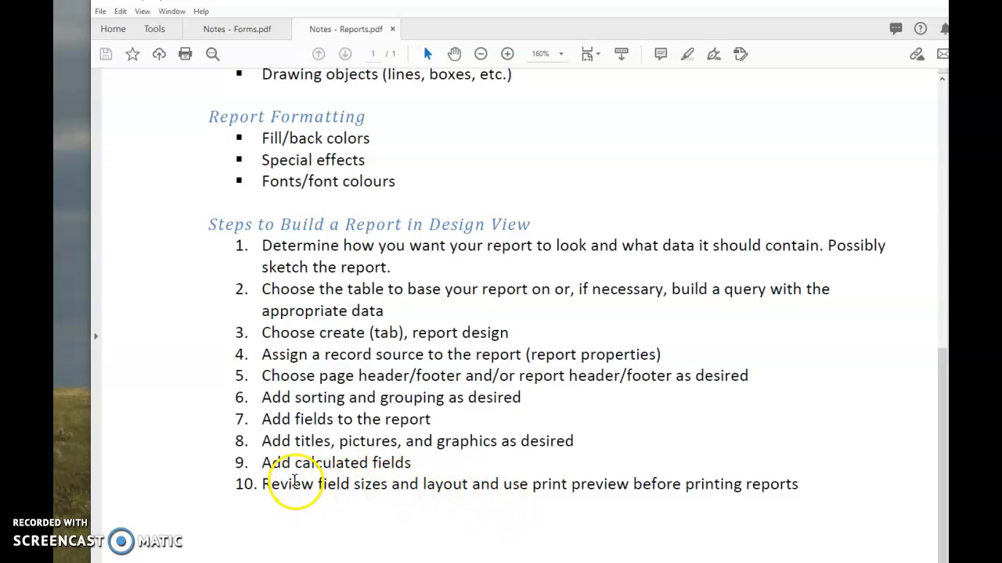
pyautogui.moveTo(263, 486); pyautogui.dragTo(664, 495)
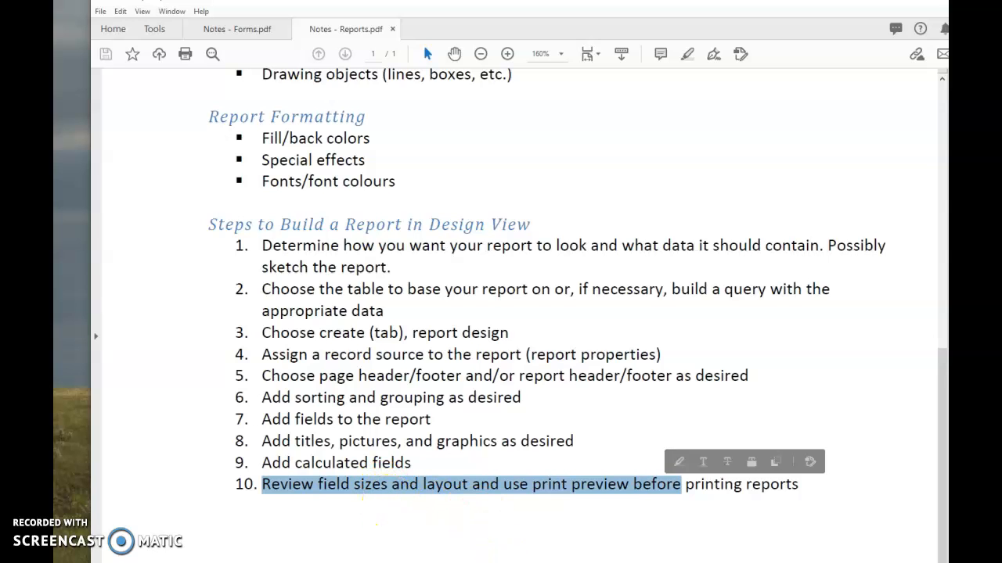
# Return to the Access database and save the report as rptProductsByCategory.
pyautogui.hotkey('alt', 'Tab')
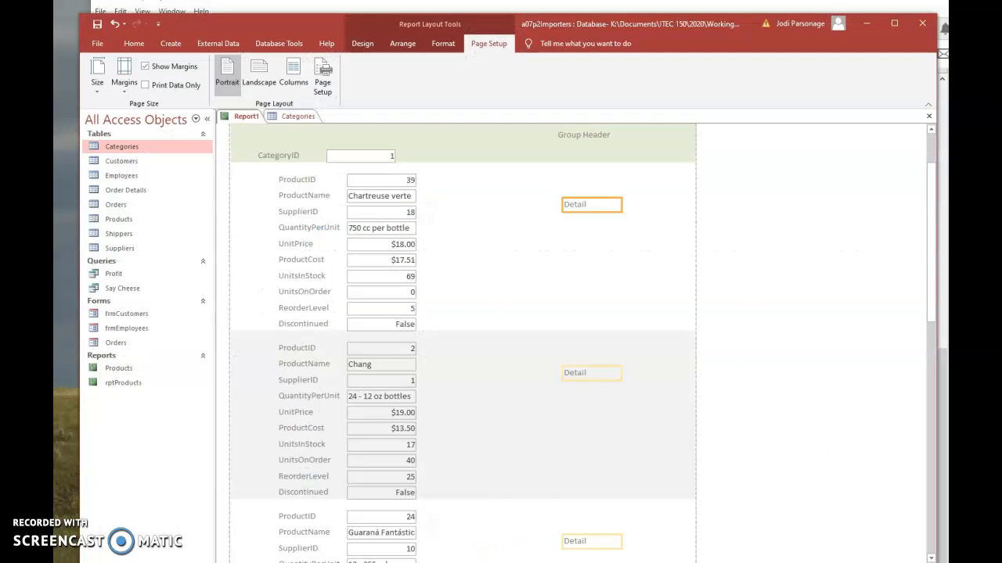
pyautogui.rightClick(245, 118)
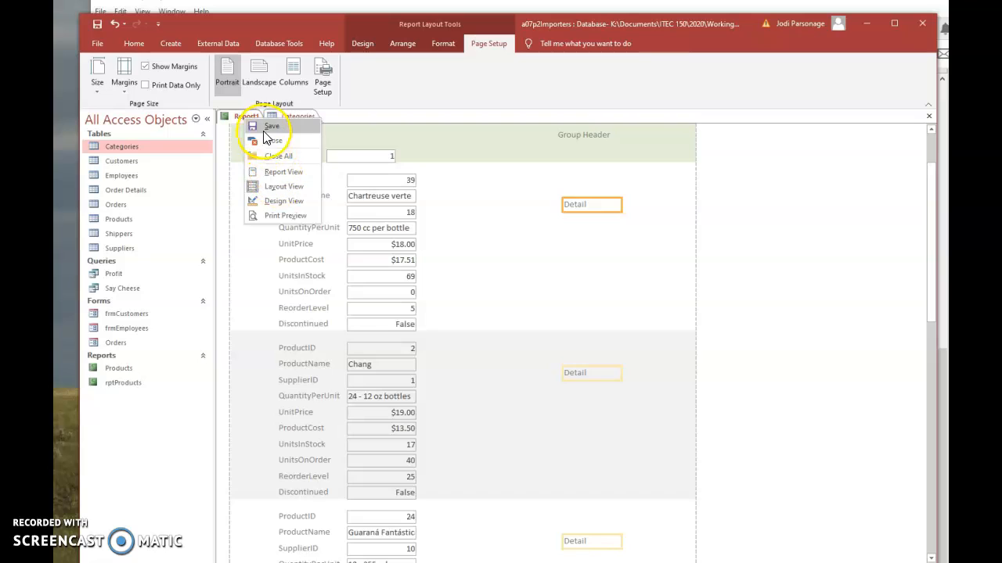
pyautogui.click(268, 127)
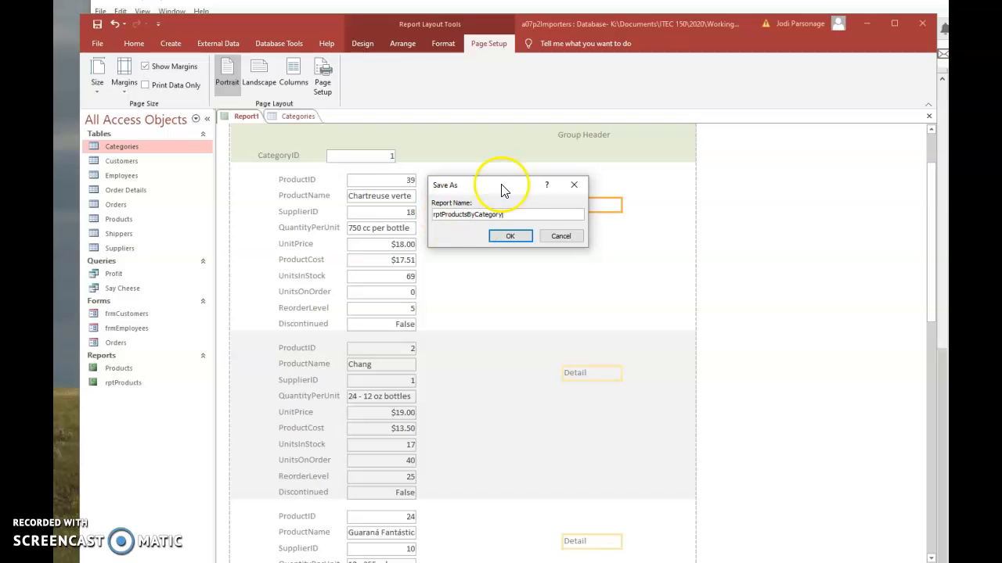
pyautogui.click(511, 236)
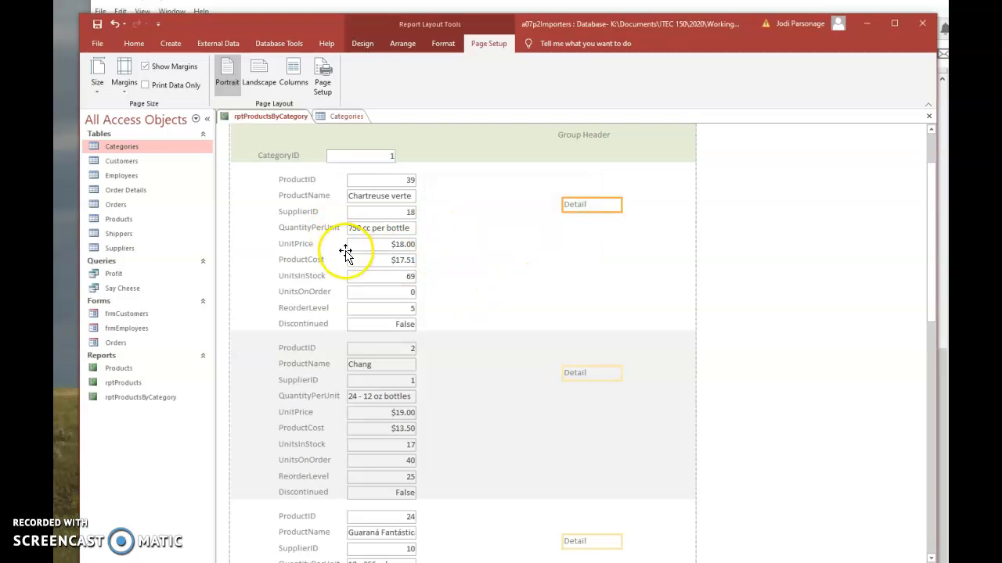